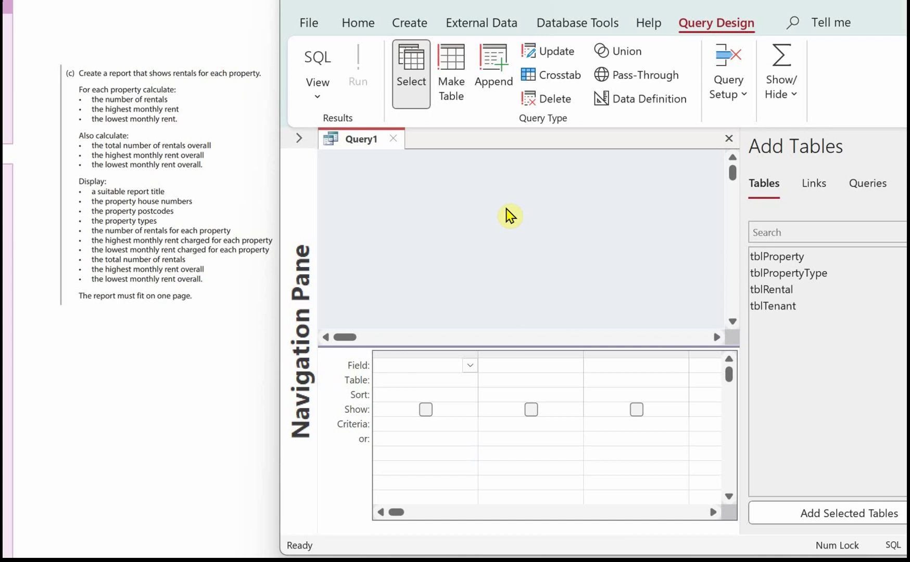
# Add the tblProperty, tblPropertyType and tblRental tables to the query design
pyautogui.doubleClick(777, 257)
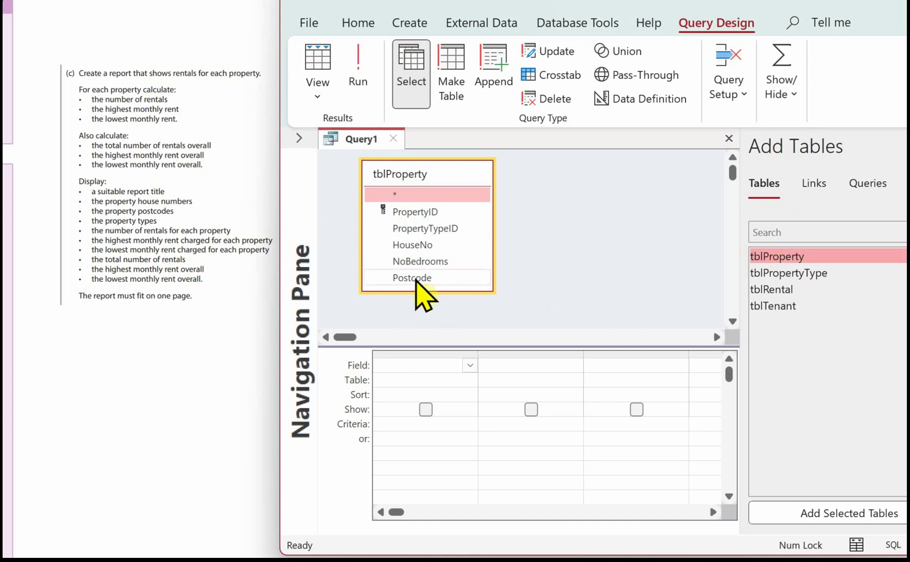
pyautogui.doubleClick(799, 275)
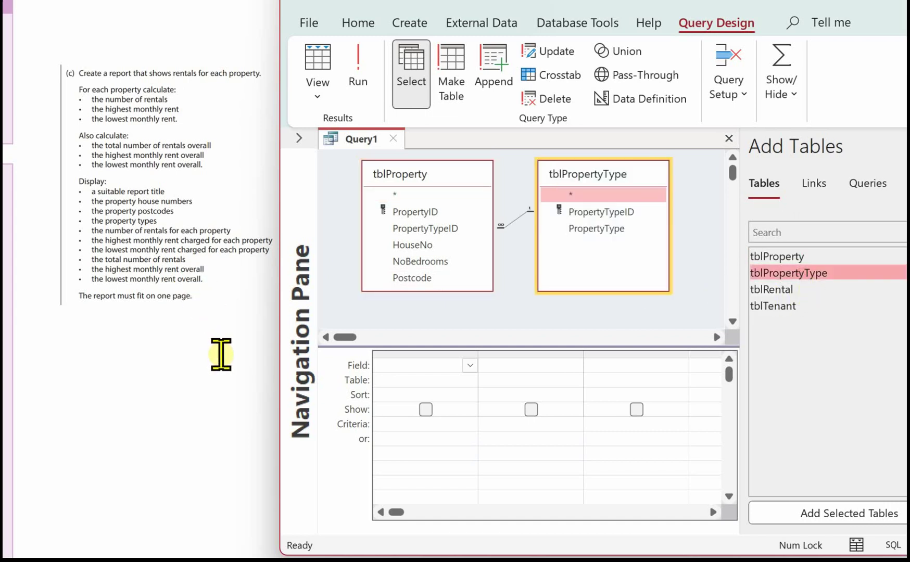
pyautogui.doubleClick(784, 289)
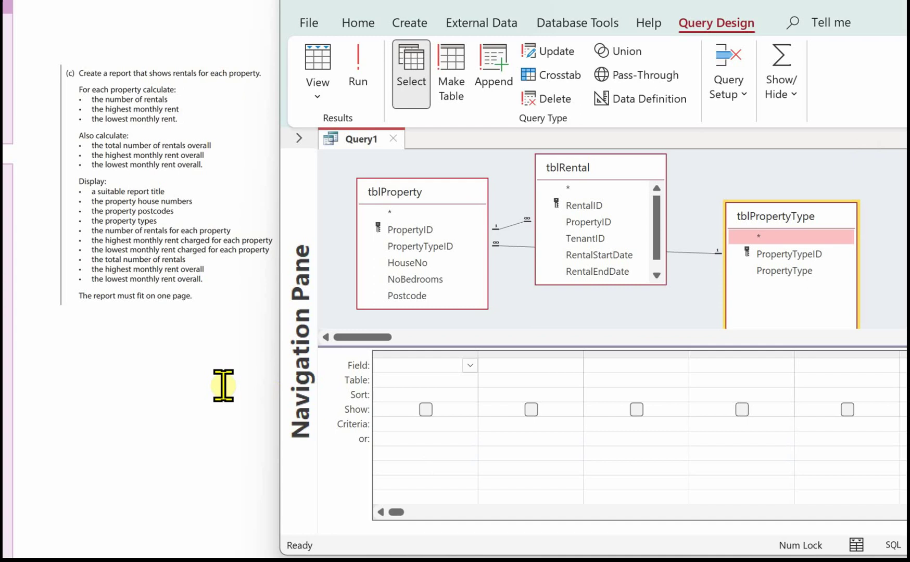
# Add HouseNo, Postcode, PropertyType, MonthlyRent twice and RentalID as query grid columns
pyautogui.doubleClick(420, 264)
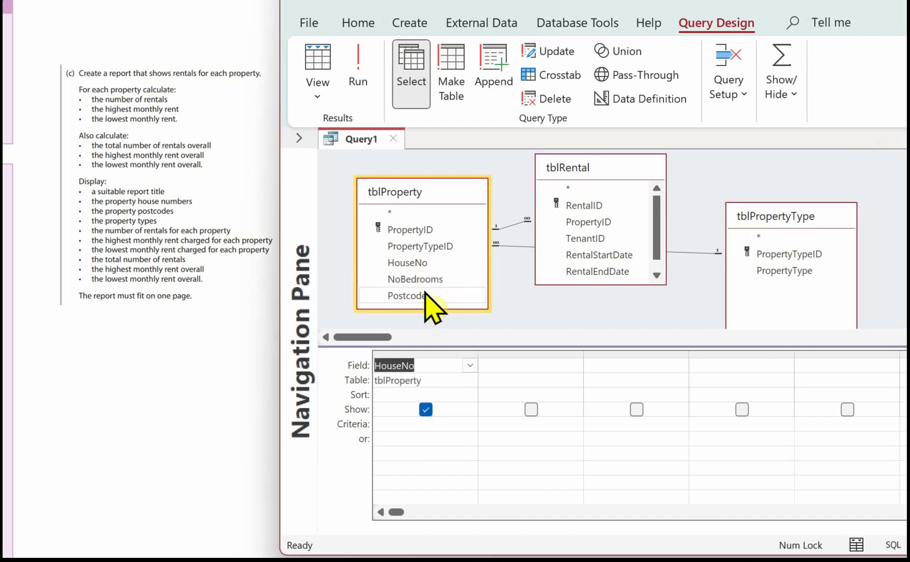
pyautogui.doubleClick(411, 296)
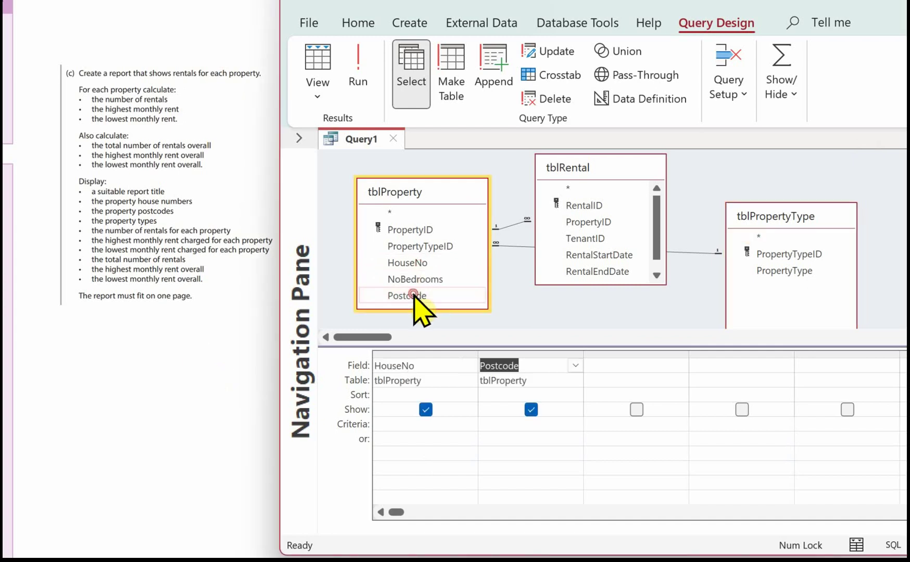
pyautogui.doubleClick(777, 271)
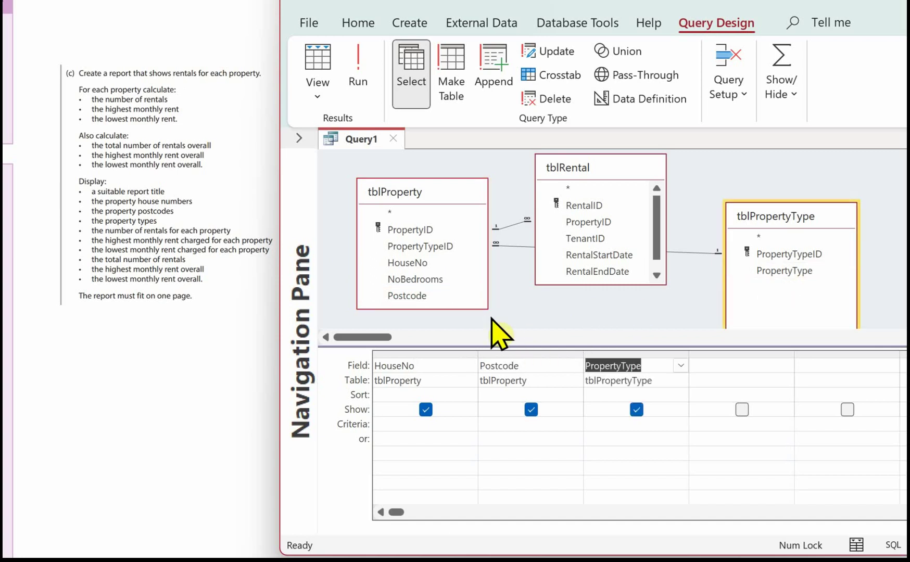
pyautogui.moveTo(597, 284); pyautogui.dragTo(597, 305)
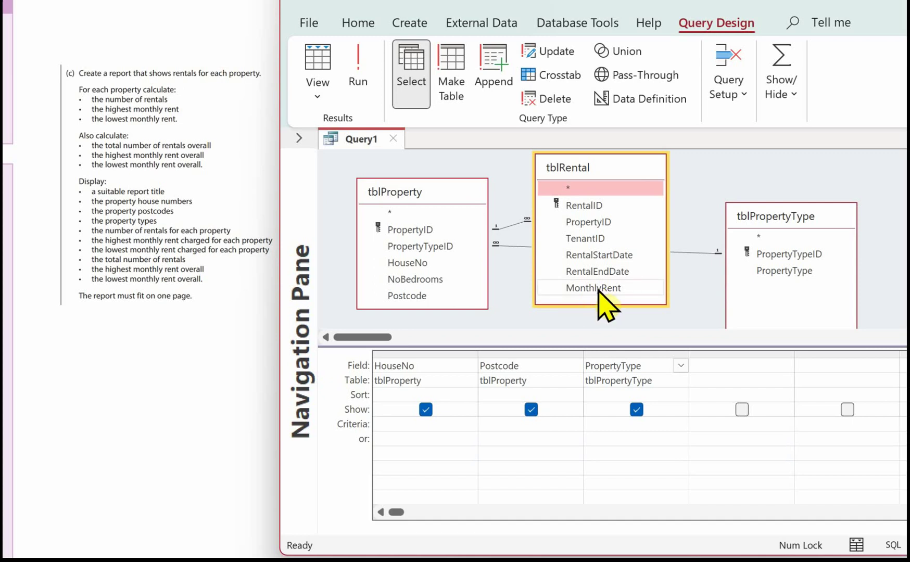
pyautogui.doubleClick(597, 288)
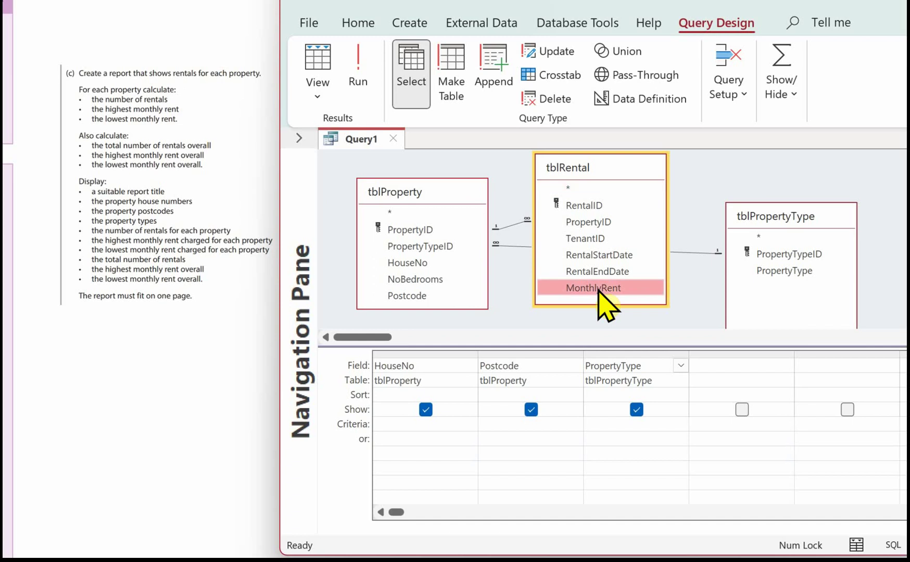
pyautogui.doubleClick(597, 288)
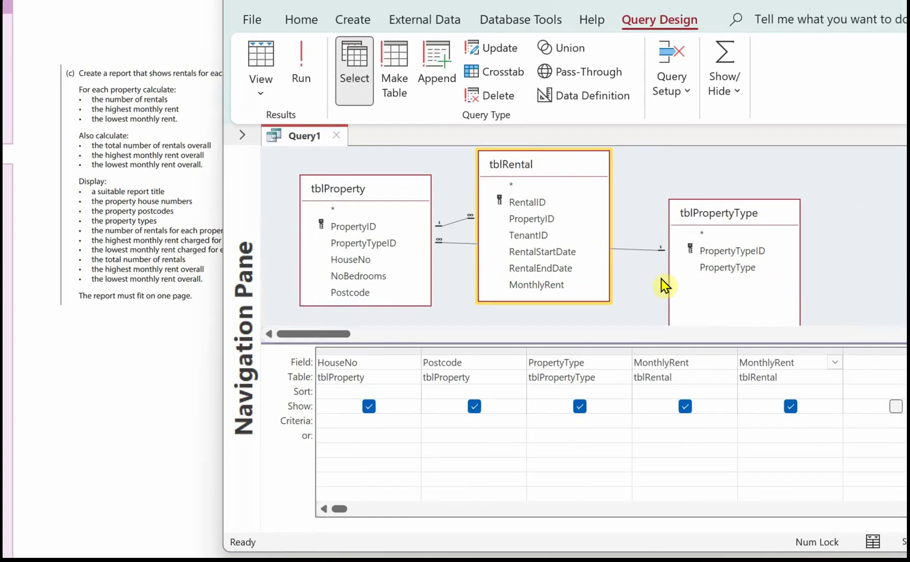
pyautogui.doubleClick(526, 203)
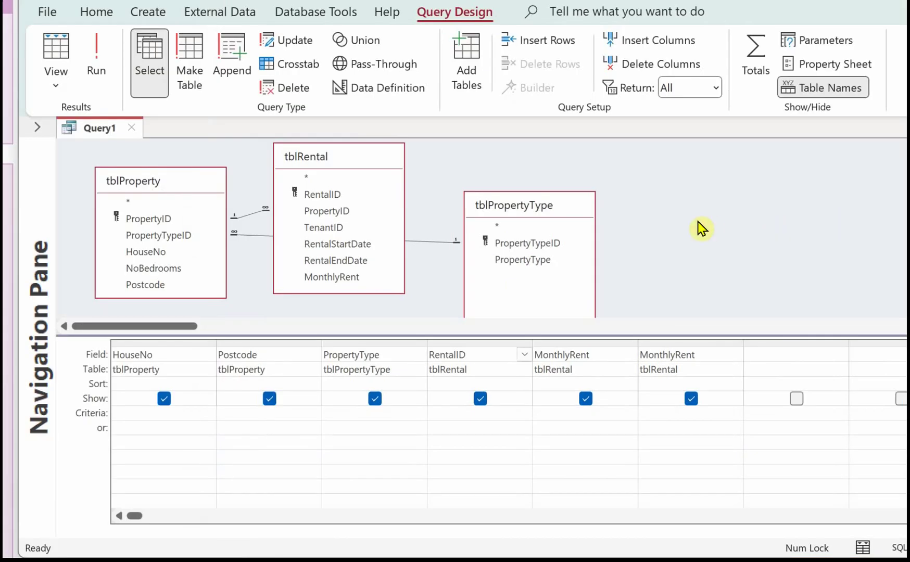
# Turn on Totals and set RentalID to Count with the alias TotalRentals
pyautogui.click(753, 65)
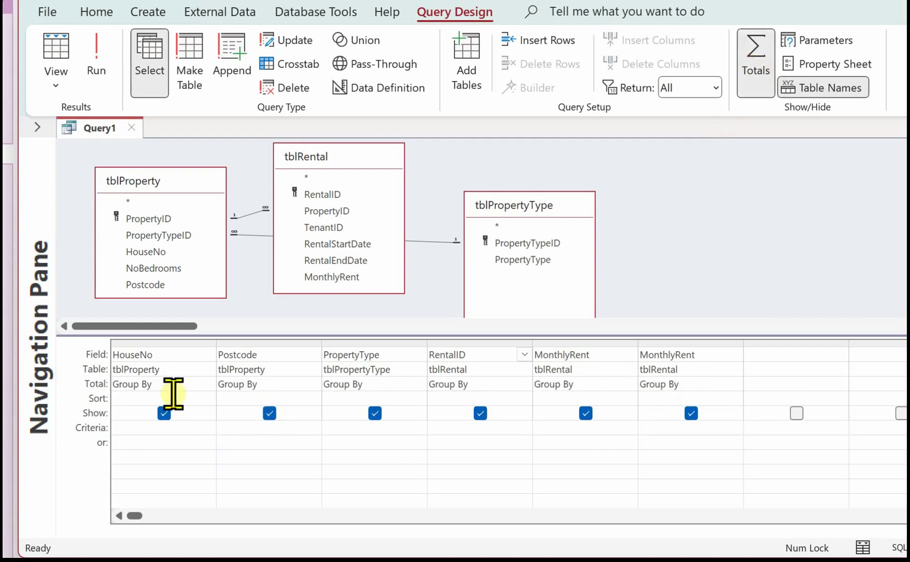
pyautogui.click(448, 386)
pyautogui.click(523, 384)
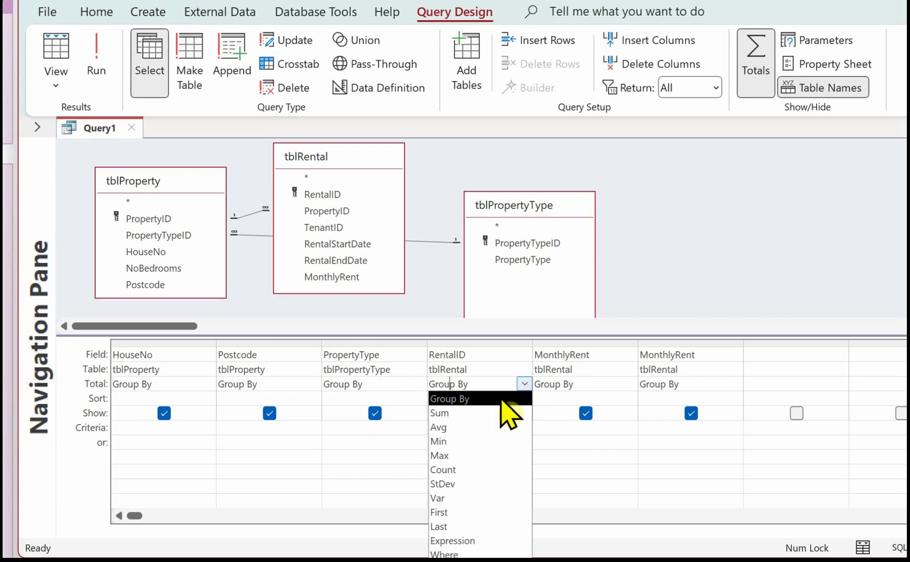
pyautogui.click(469, 470)
pyautogui.click(432, 355)
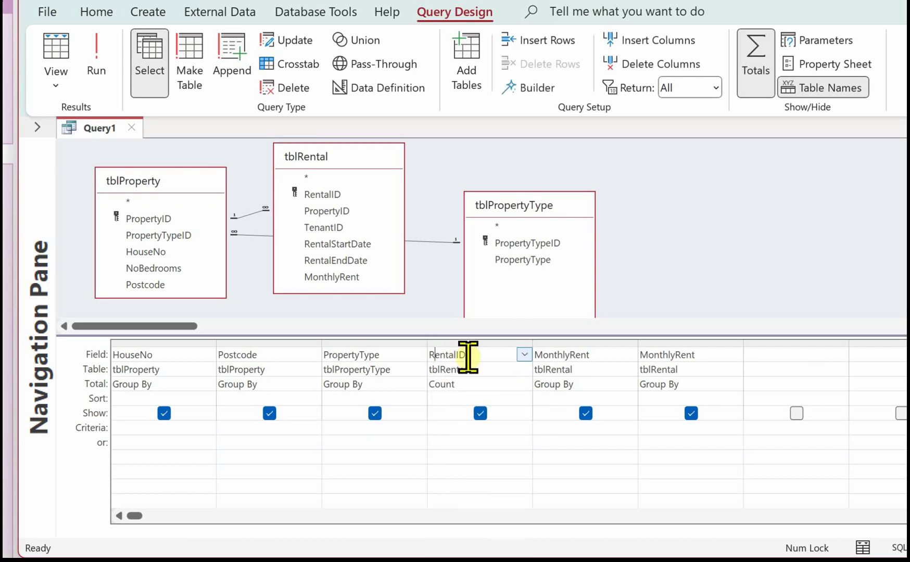
pyautogui.write('TotalRentals:')
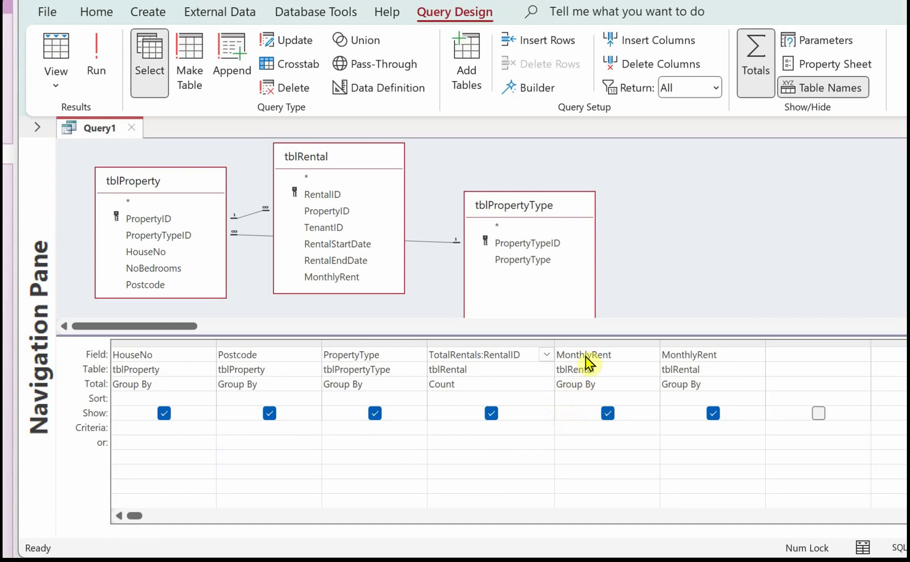
# Set the first MonthlyRent column to Max with the alias HighestRental
pyautogui.click(605, 384)
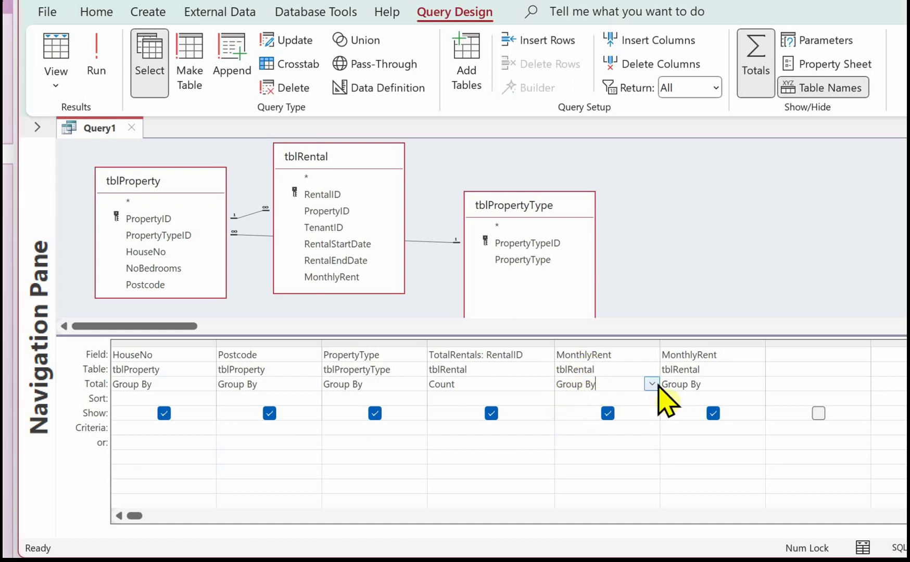
pyautogui.click(651, 384)
pyautogui.click(608, 455)
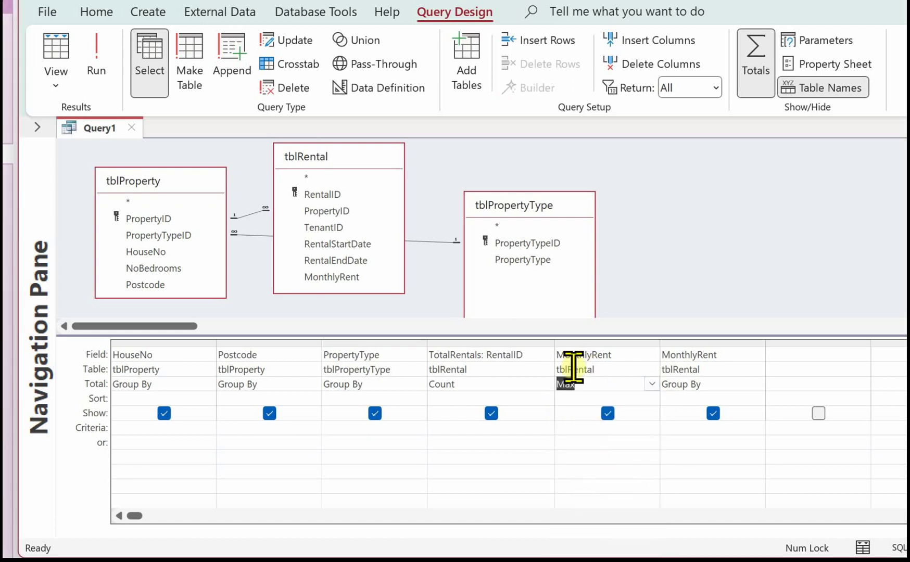
pyautogui.click(560, 355)
pyautogui.write('HighestRental:')
pyautogui.press('Tab')
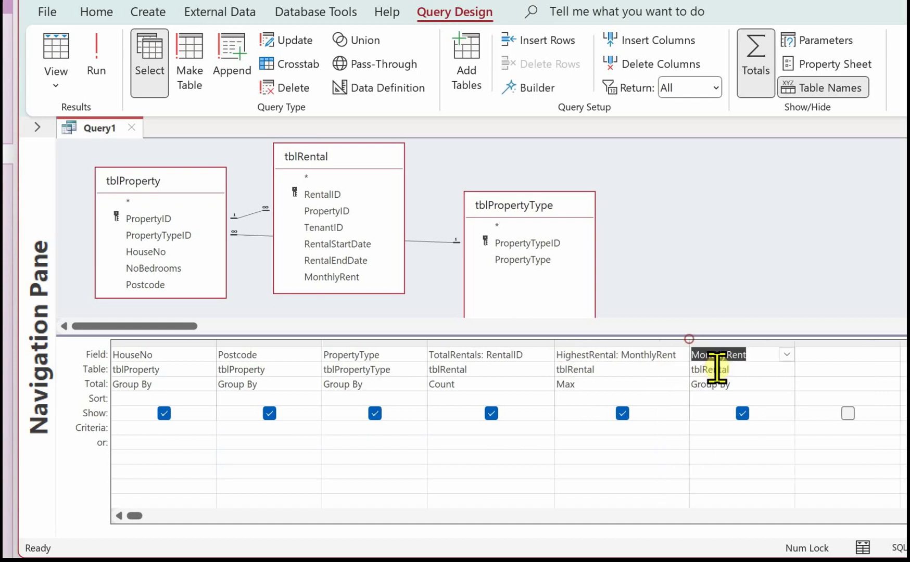
# Set the second MonthlyRent column to Min with the alias LowestRental and widen it
pyautogui.click(744, 385)
pyautogui.click(785, 388)
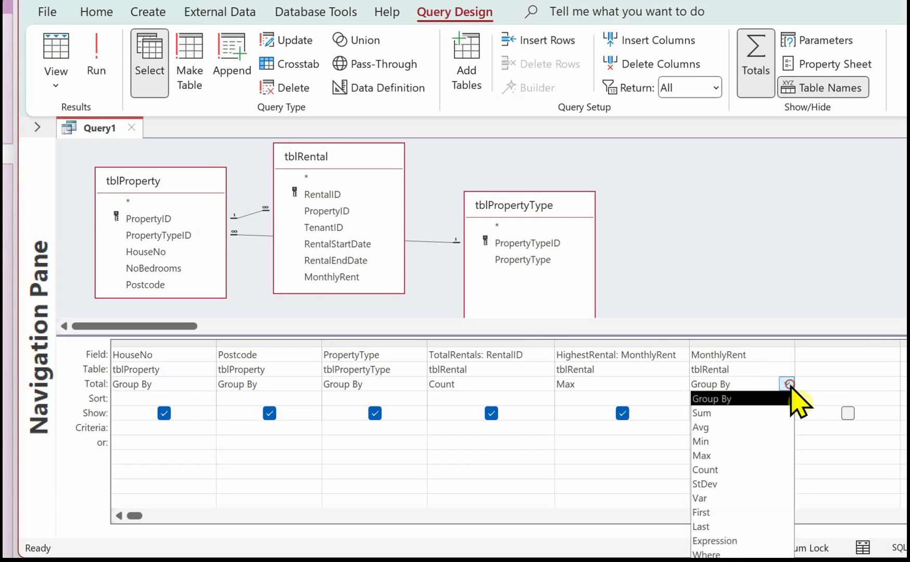
pyautogui.click(736, 440)
pyautogui.click(689, 355)
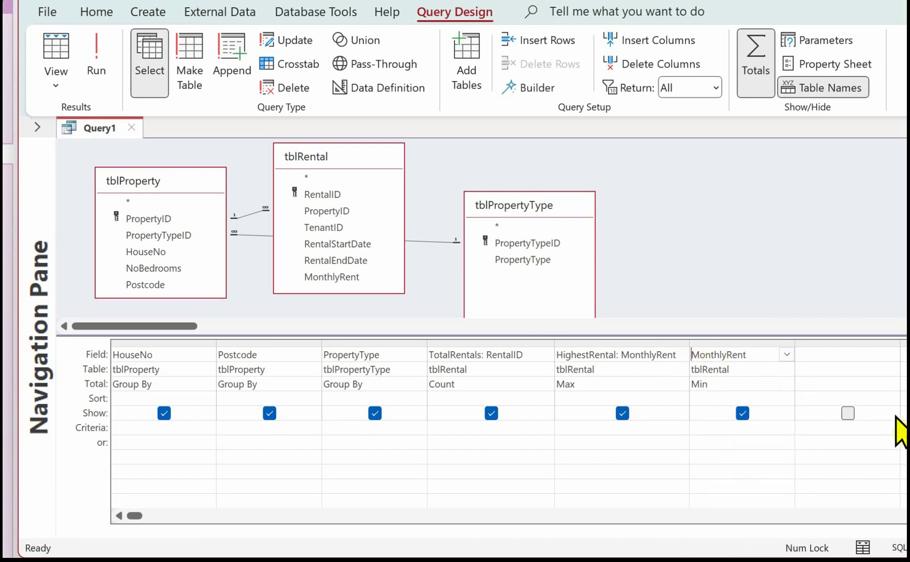
pyautogui.write('LowestRental:')
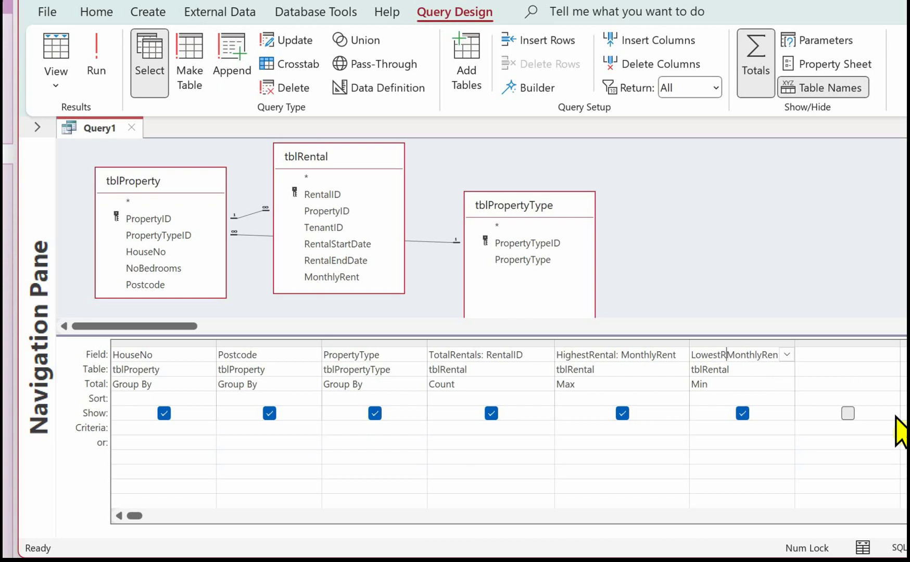
pyautogui.doubleClick(795, 343)
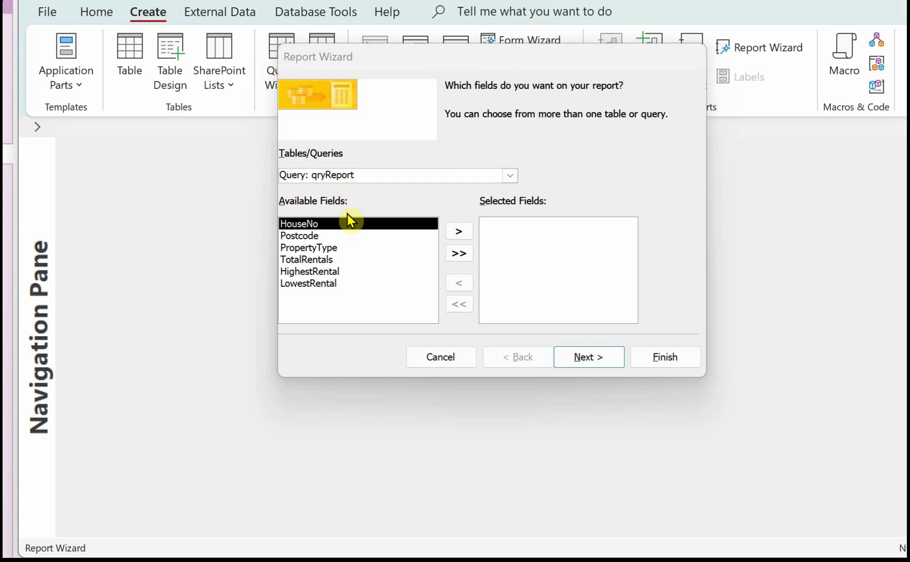
# Include all qryReport fields, skip grouping and sorting, keep Tabular/Portrait, and title it rptRentals
pyautogui.click(458, 254)
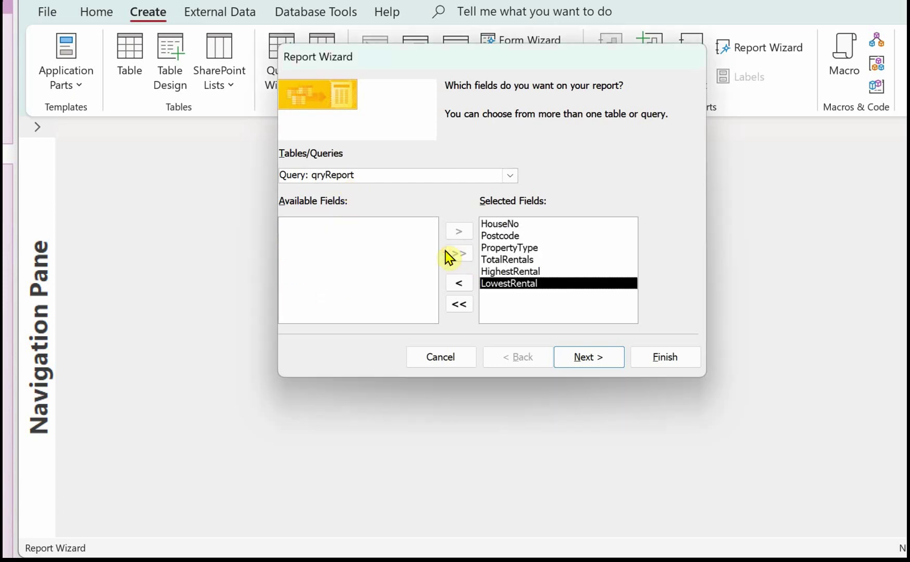
pyautogui.click(586, 357)
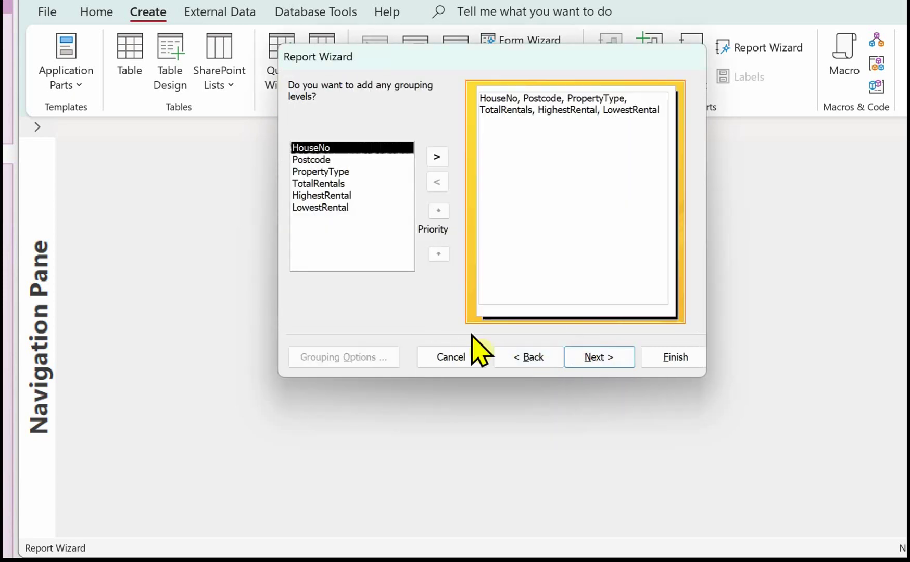
pyautogui.click(597, 359)
pyautogui.click(597, 359)
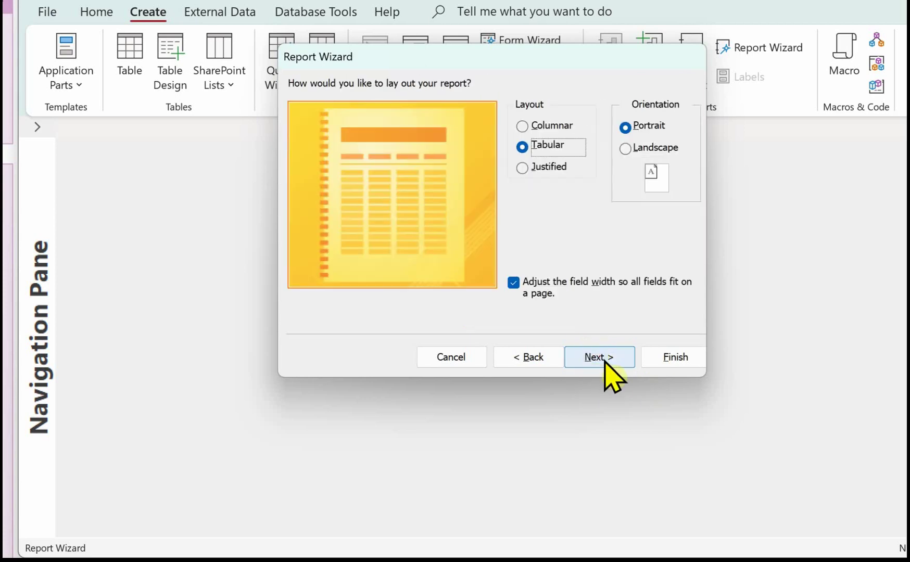
pyautogui.click(585, 359)
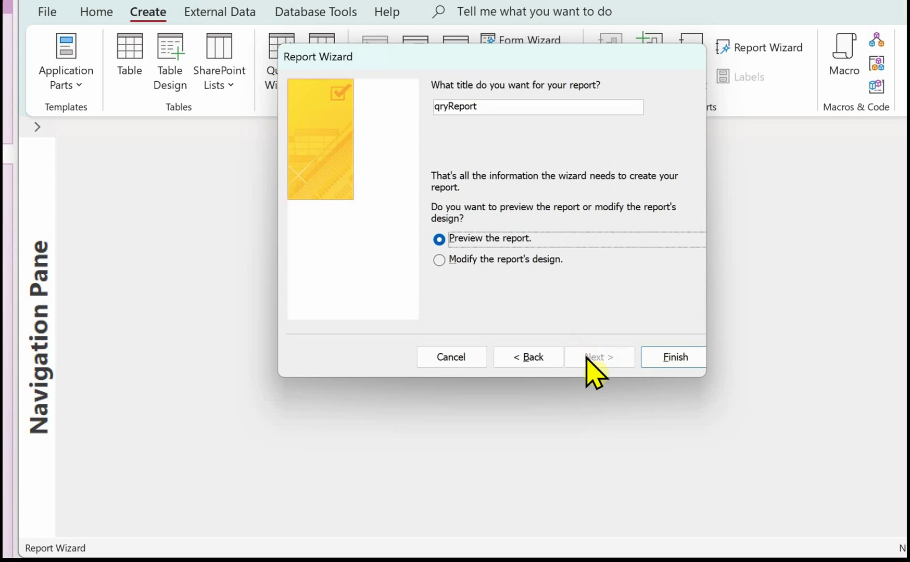
pyautogui.hotkey('shift', 'Tab')
pyautogui.write('rpt')
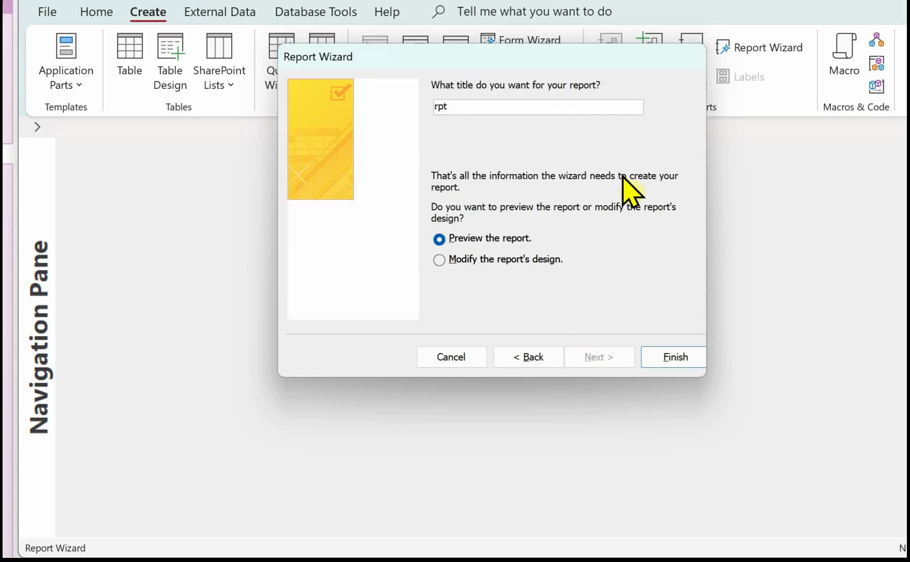
pyautogui.write('Rentals')
# Finish the wizard to preview rptRentals, then switch it to Design View
pyautogui.click(675, 357)
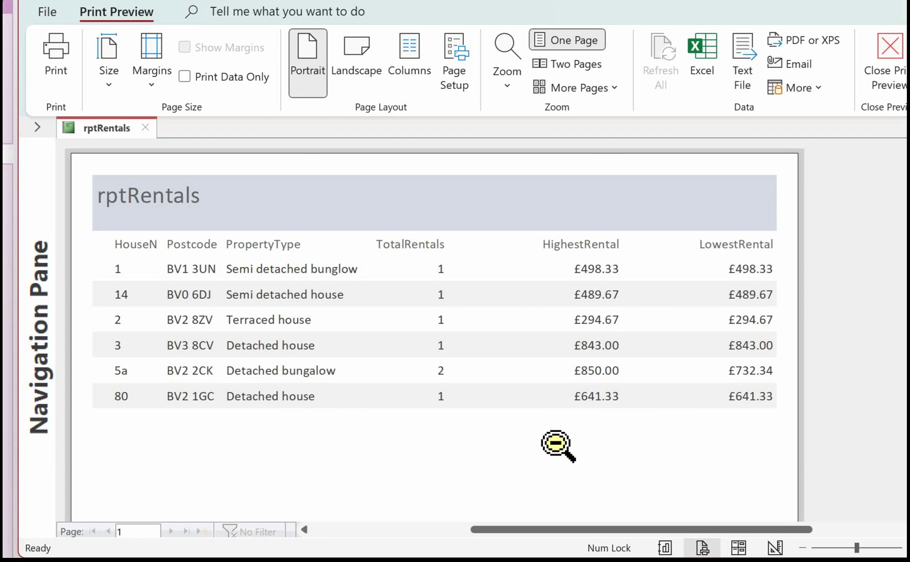
pyautogui.press('Escape')
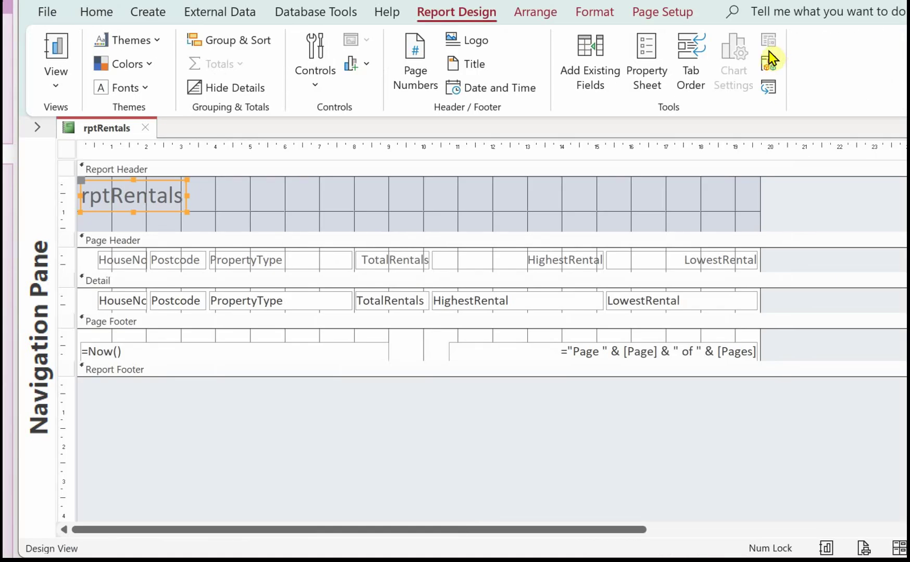
# Retitle the report 'Rentals Report' centred across the page and set the Report Header fill to white
pyautogui.click(164, 199)
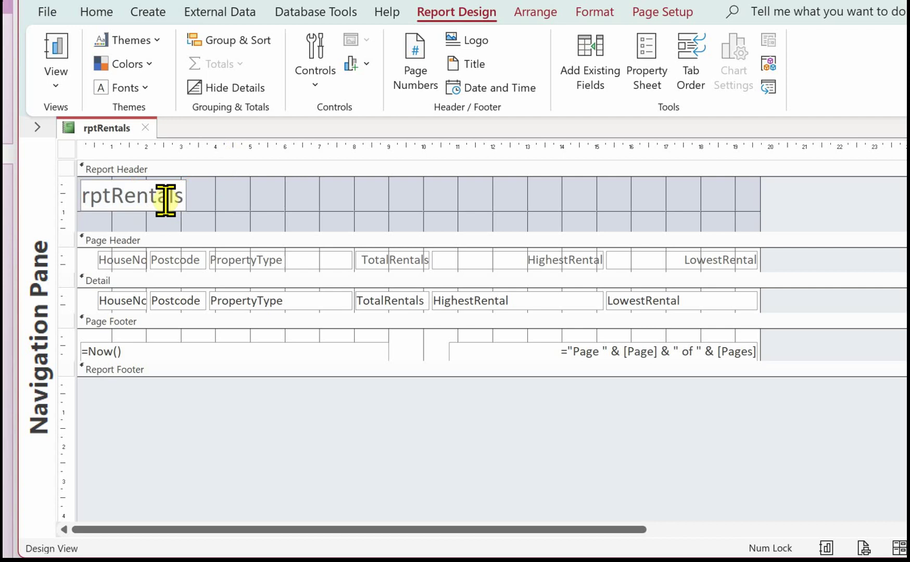
pyautogui.click(364, 76)
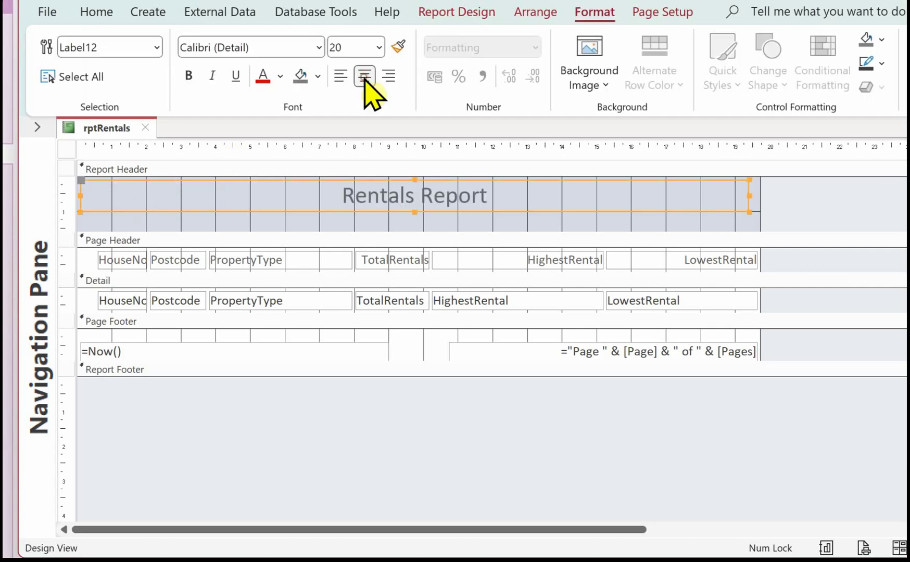
pyautogui.rightClick(495, 225)
pyautogui.moveTo(614, 320)
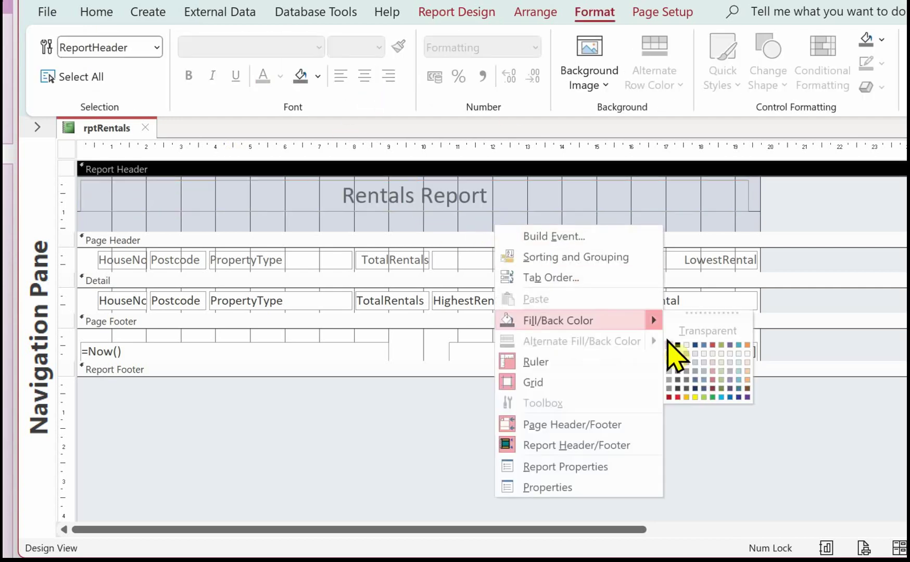
pyautogui.click(667, 344)
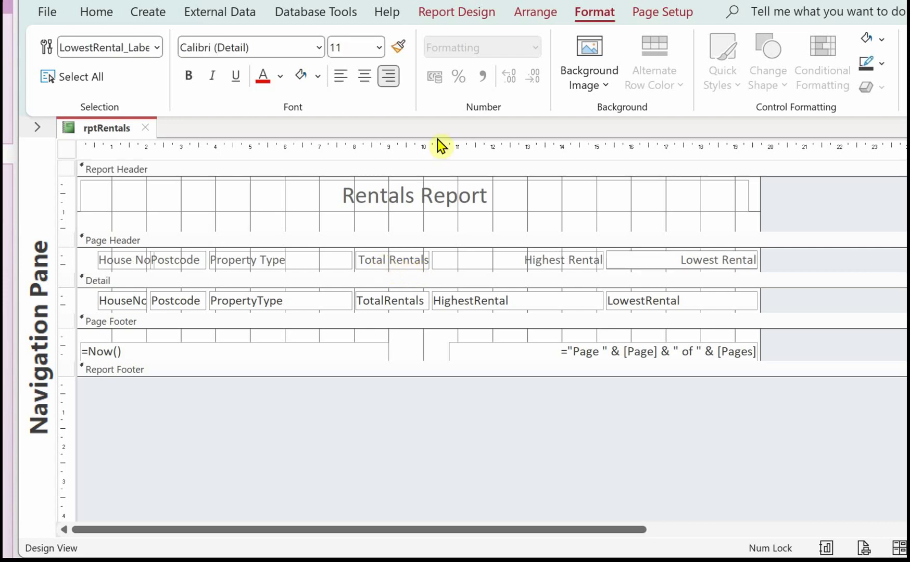
# Set the Detail section's Alternate Row Color to No Color and switch to Report View
pyautogui.click(427, 290)
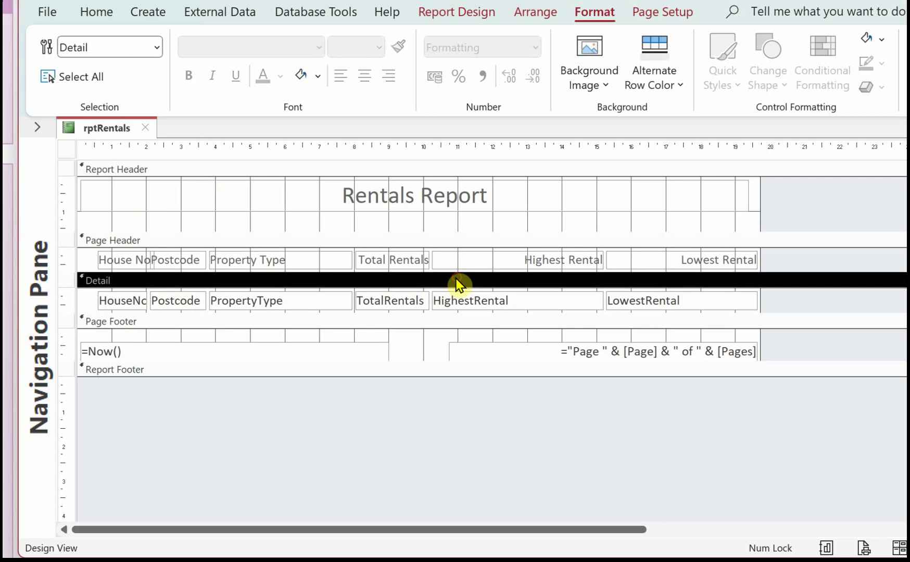
pyautogui.click(635, 67)
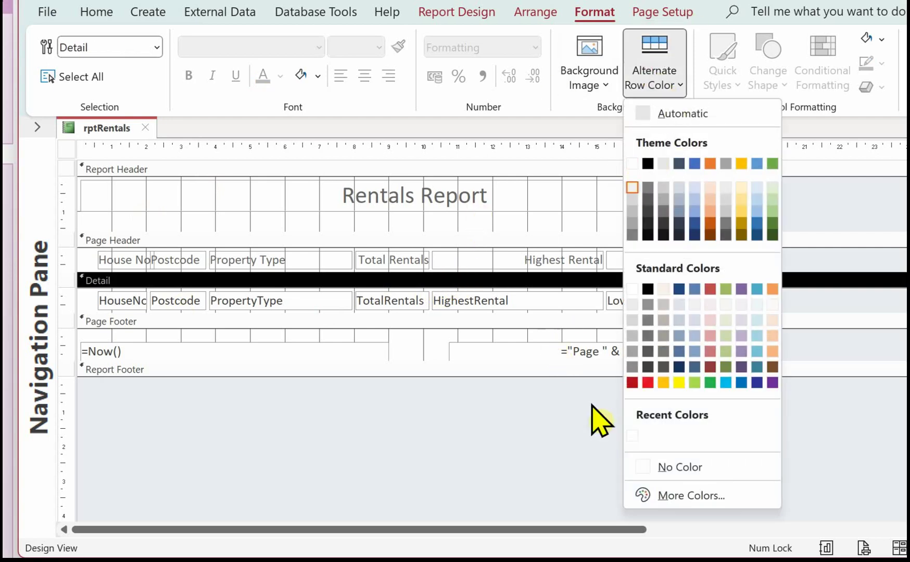
pyautogui.click(646, 468)
pyautogui.click(826, 547)
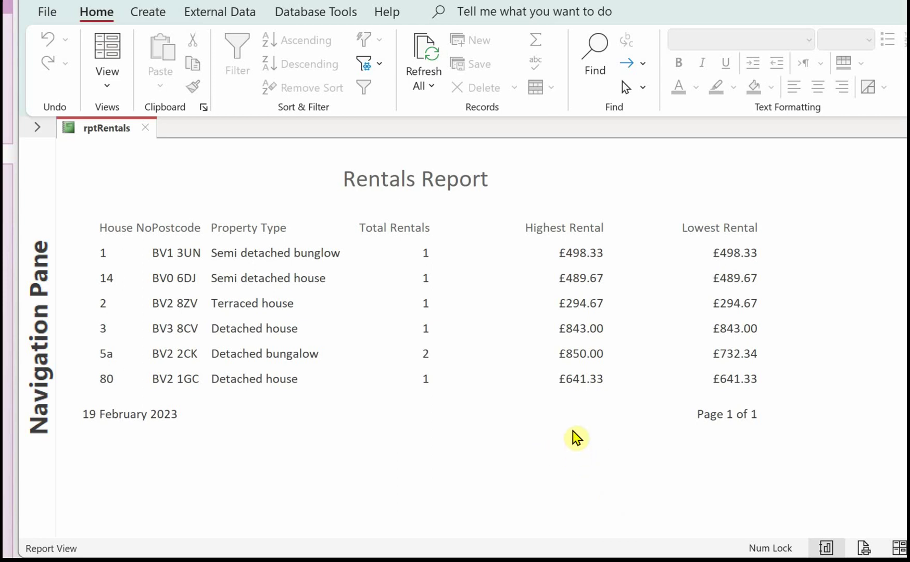
# Move the Total Rentals and Property Type columns one slot right, then enlarge the Report Footer
pyautogui.click(899, 547)
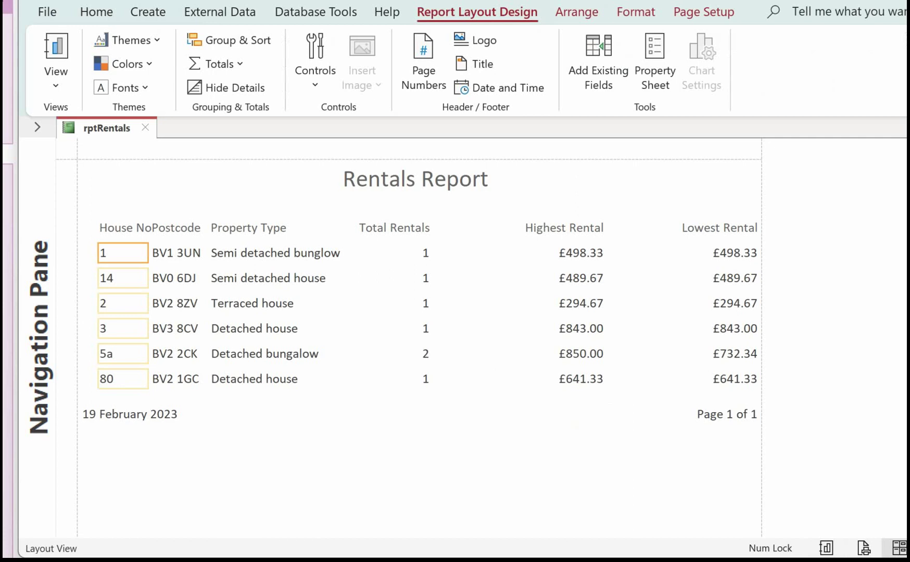
pyautogui.click(412, 228)
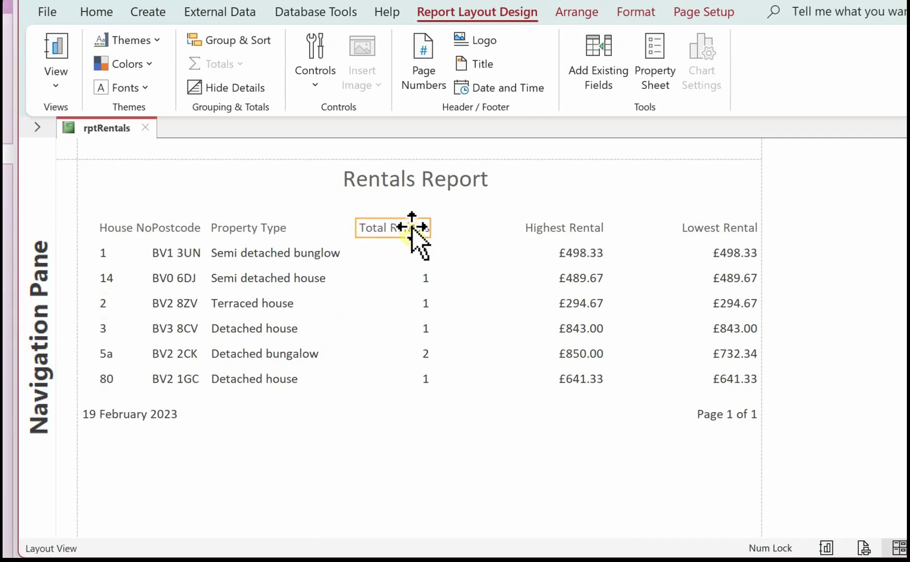
pyautogui.click(422, 306)
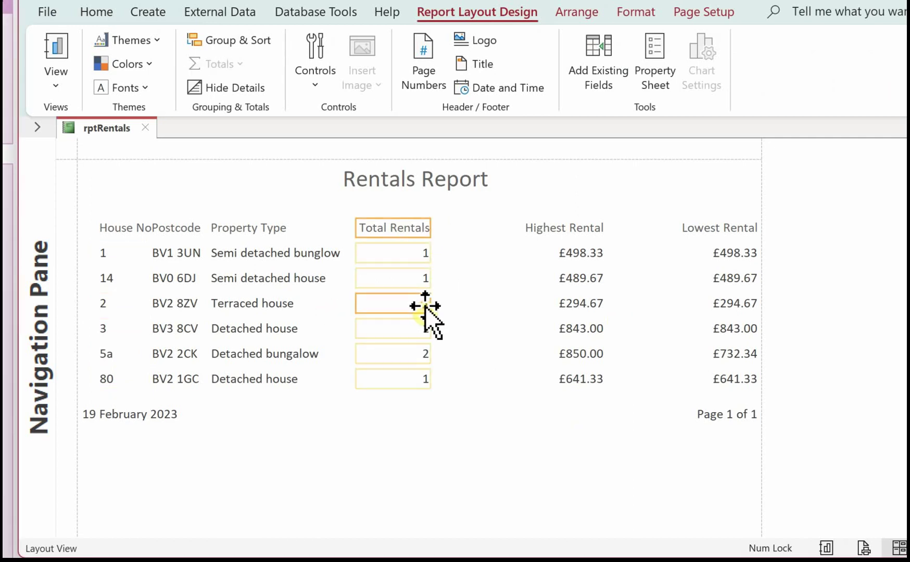
pyautogui.moveTo(433, 306); pyautogui.dragTo(432, 300)
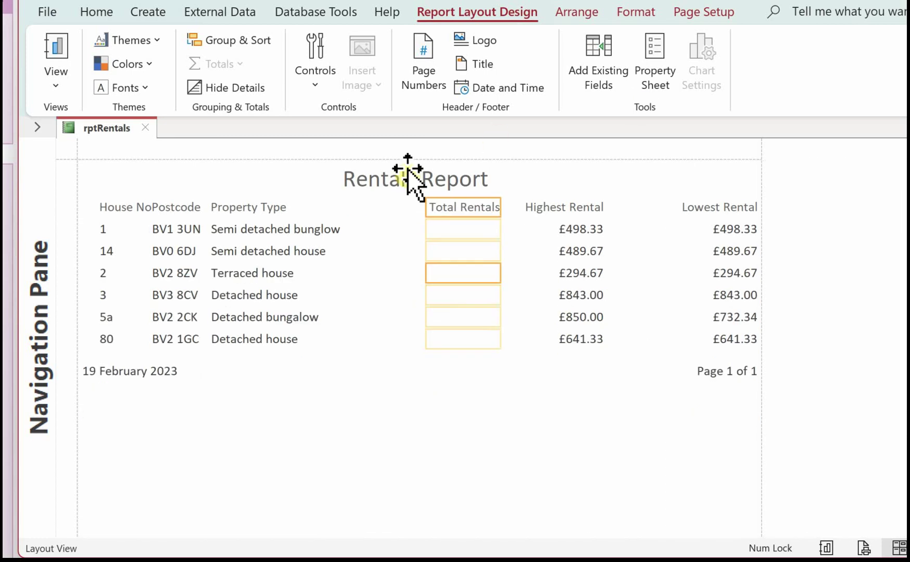
pyautogui.click(263, 209)
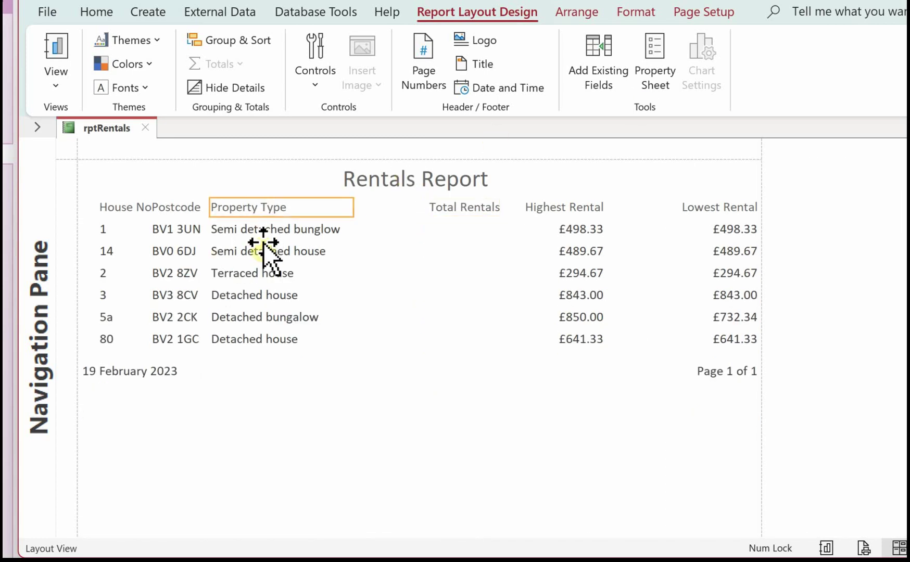
pyautogui.moveTo(264, 239); pyautogui.dragTo(275, 206)
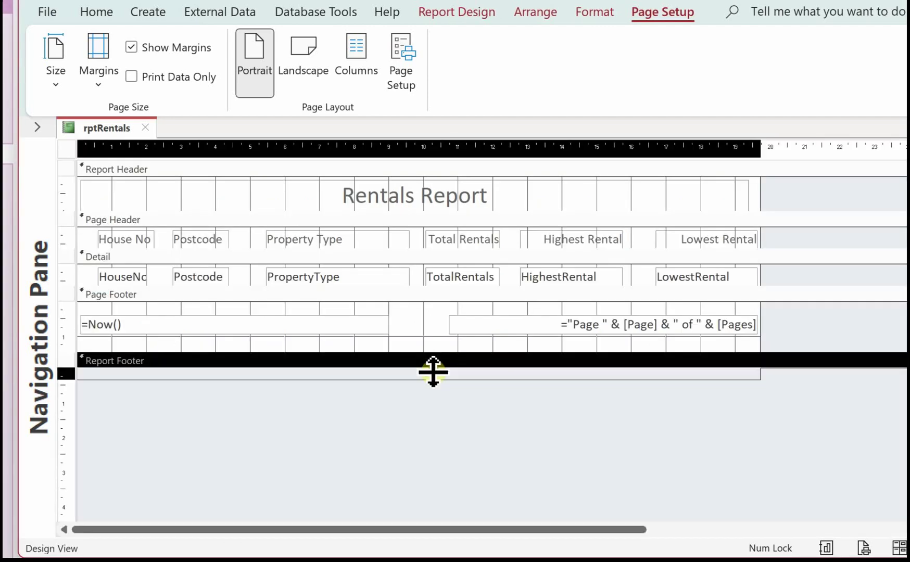
pyautogui.moveTo(430, 371); pyautogui.dragTo(433, 414)
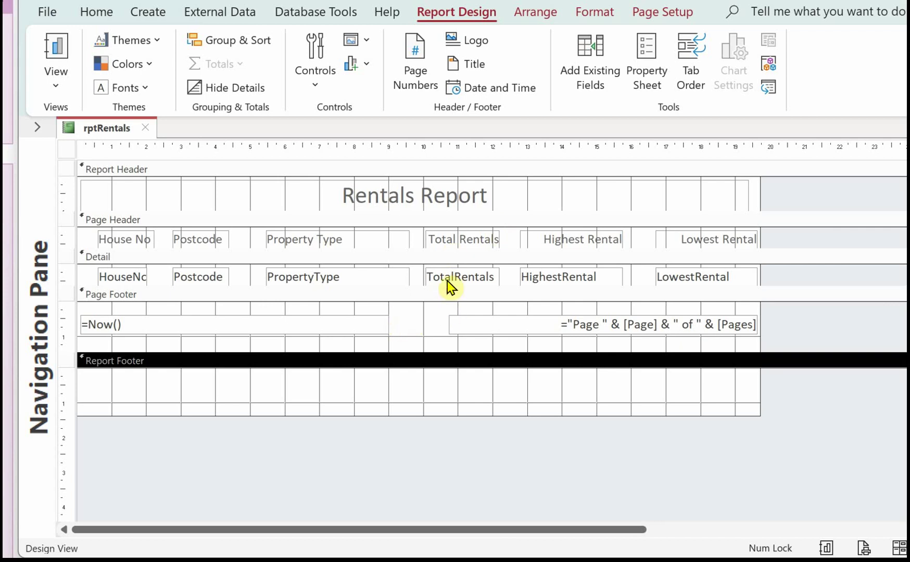
# Add a Report Footer text box labelled 'Total No Rentals' containing =Sum([TotalRentals])
pyautogui.click(319, 52)
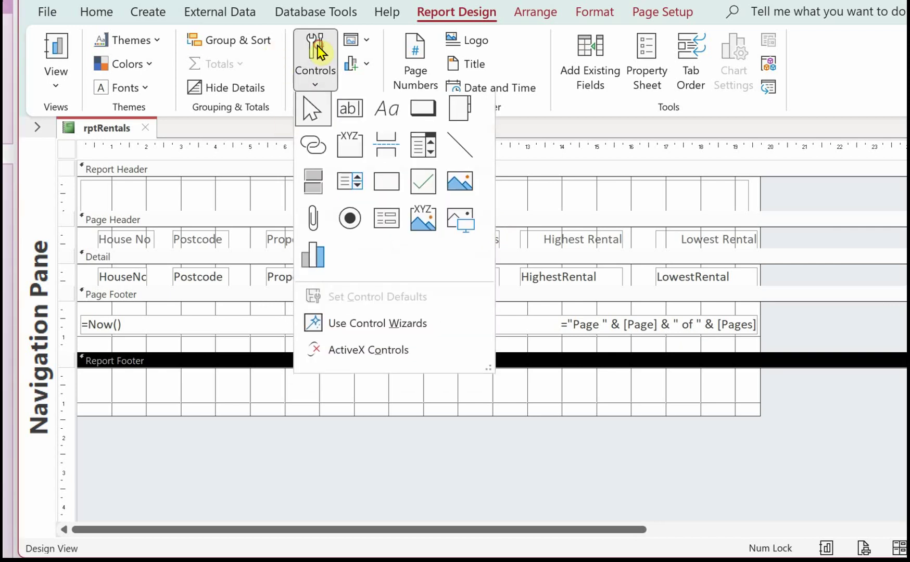
pyautogui.click(350, 118)
pyautogui.click(425, 379)
pyautogui.click(333, 386)
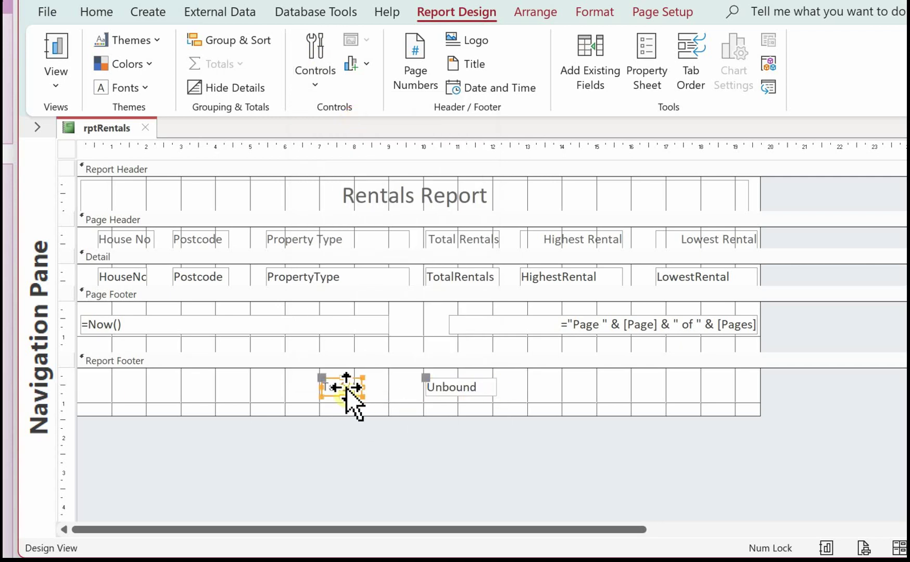
pyautogui.doubleClick(358, 385)
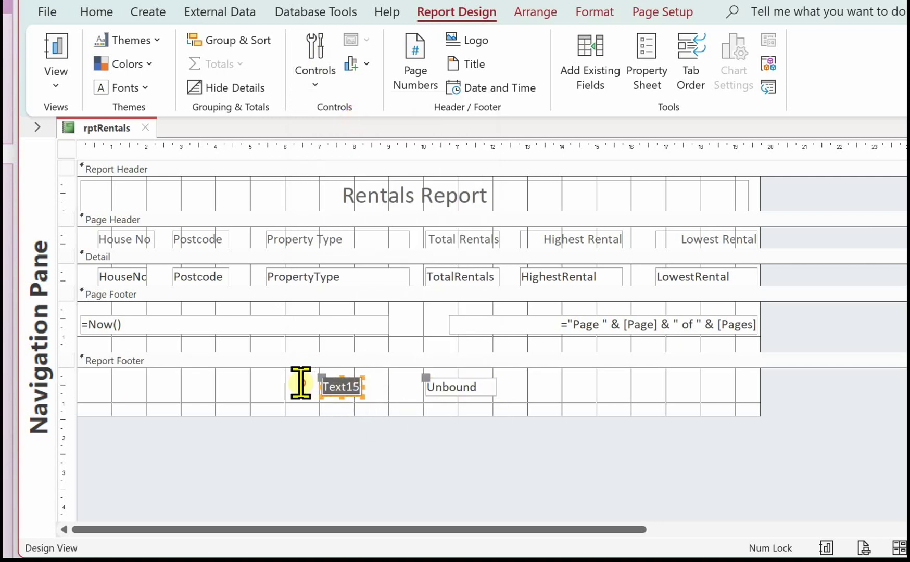
pyautogui.write('Total No Rentals')
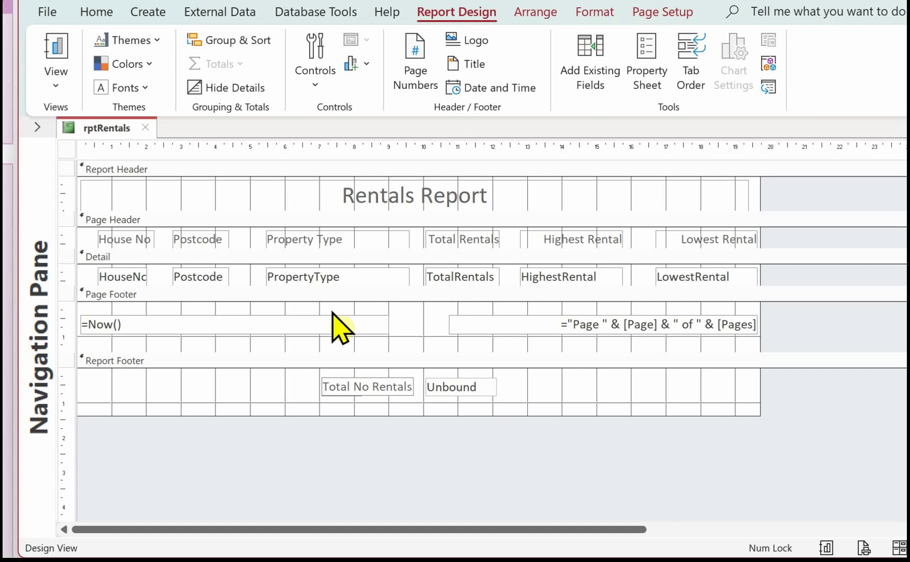
pyautogui.click(450, 385)
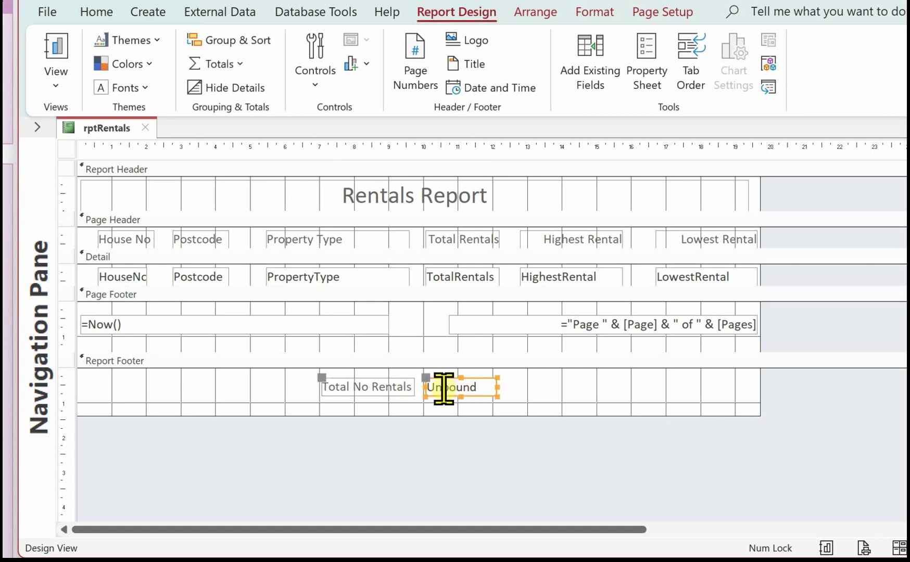
pyautogui.write('=sum(')
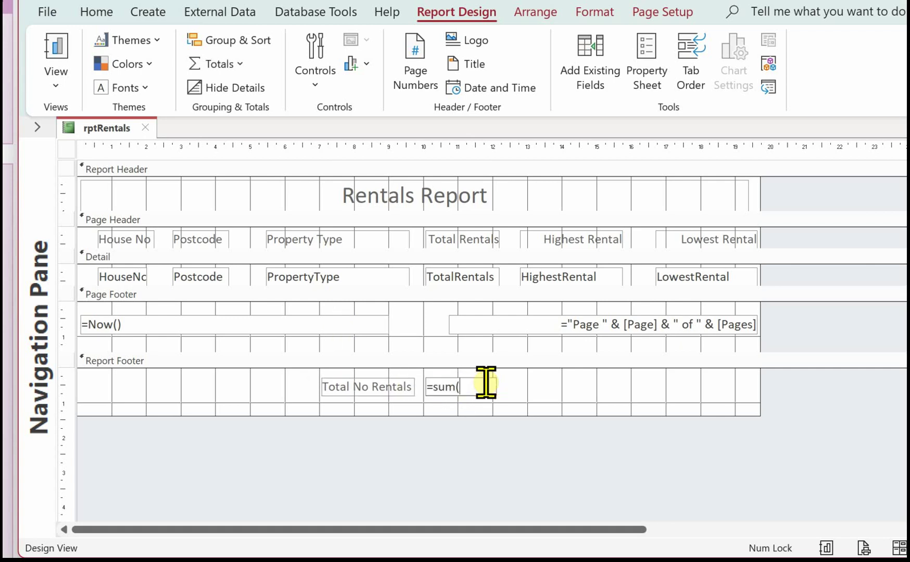
pyautogui.write('TotalRentals])')
pyautogui.press('Return')
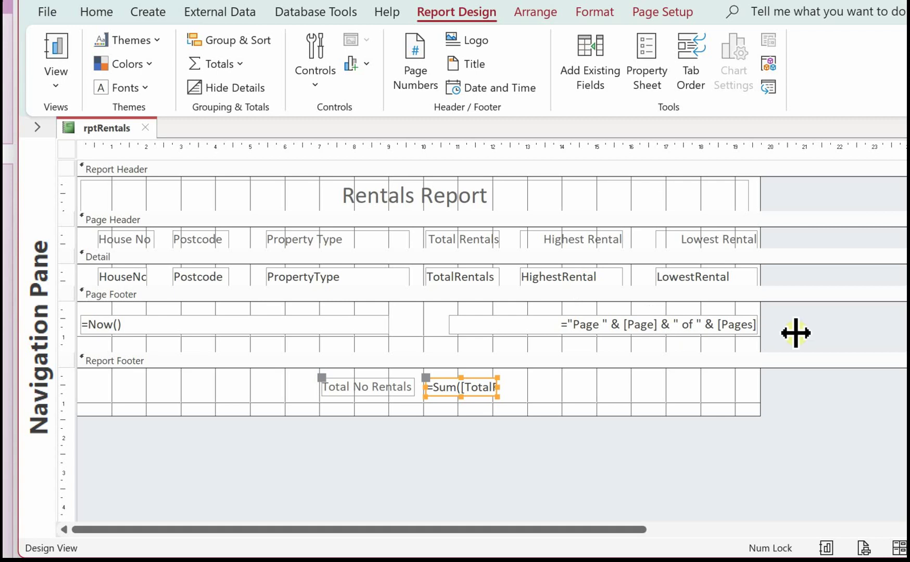
# Add a second footer text box labelled 'Overall Highest' containing =Max([HighestRental])
pyautogui.click(318, 79)
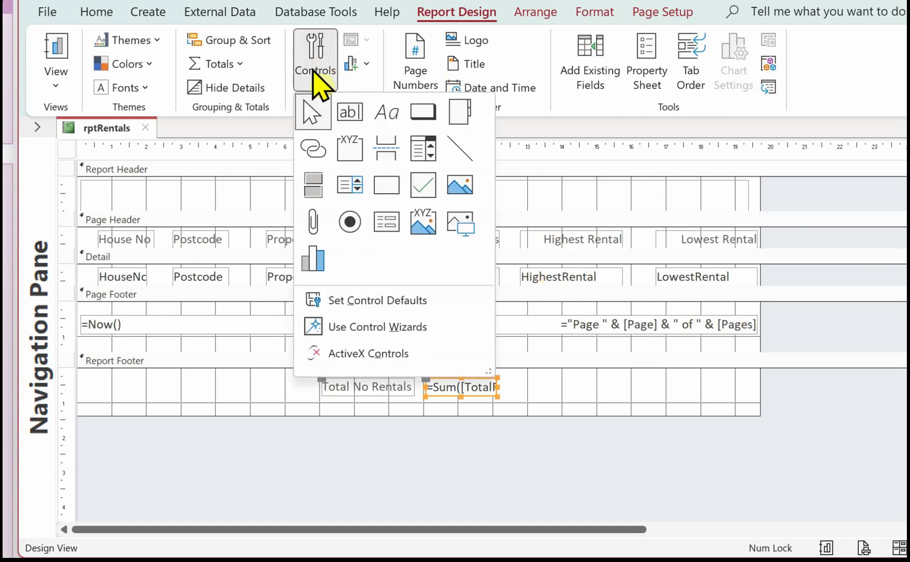
pyautogui.click(351, 111)
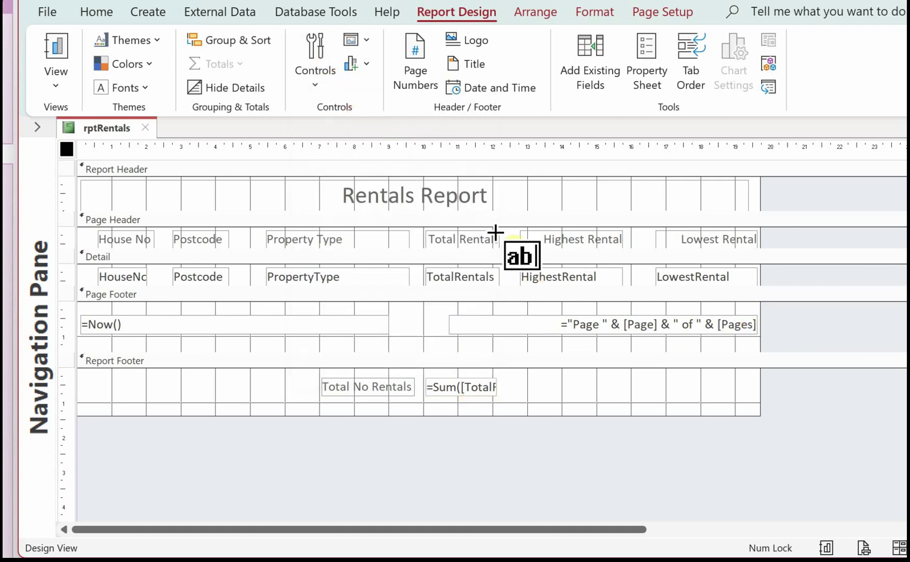
pyautogui.click(561, 383)
pyautogui.moveTo(512, 380); pyautogui.dragTo(548, 391)
pyautogui.click(522, 393)
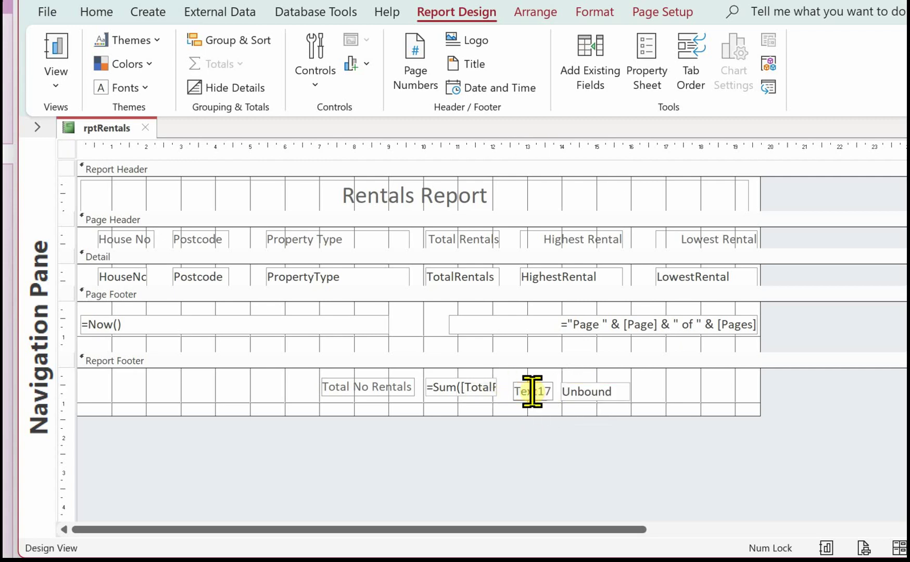
pyautogui.write('Overall Highest')
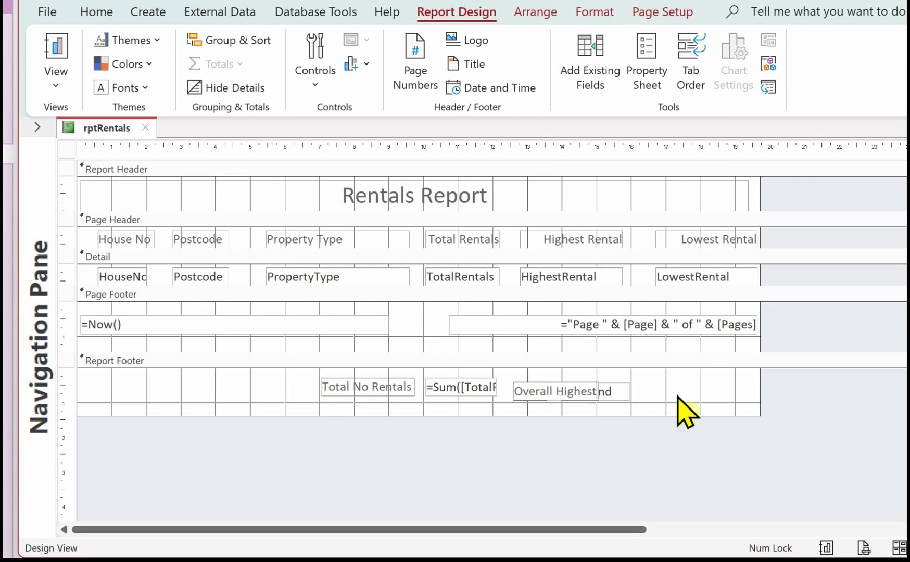
pyautogui.click(647, 386)
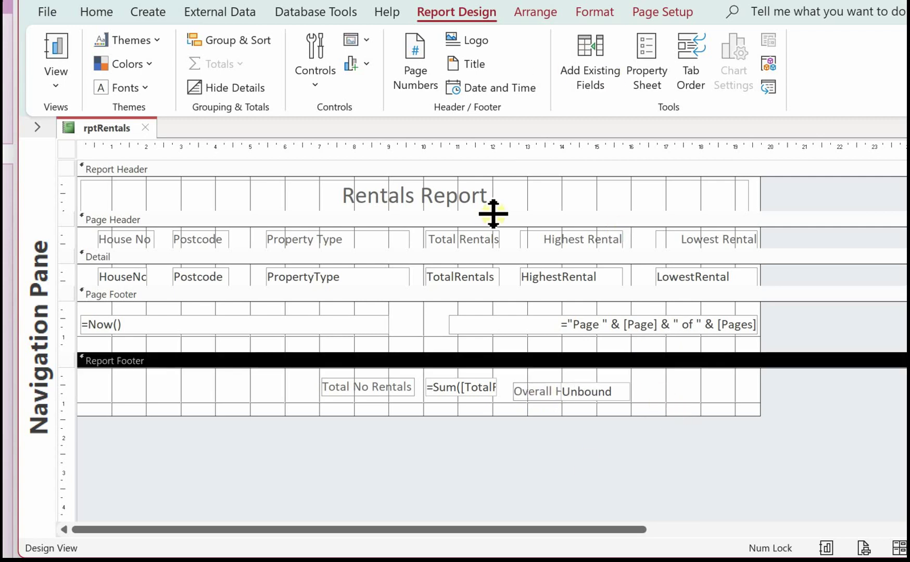
pyautogui.click(603, 393)
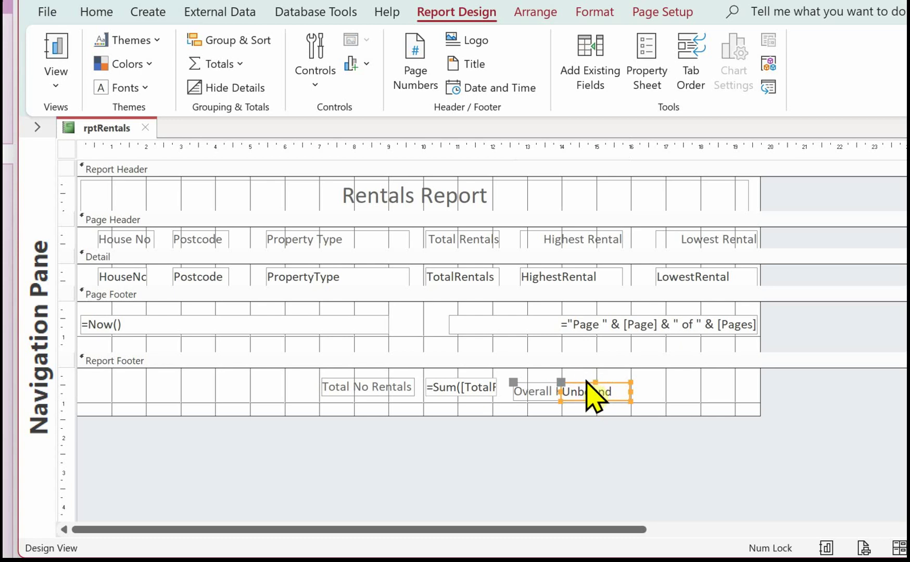
pyautogui.write('=')
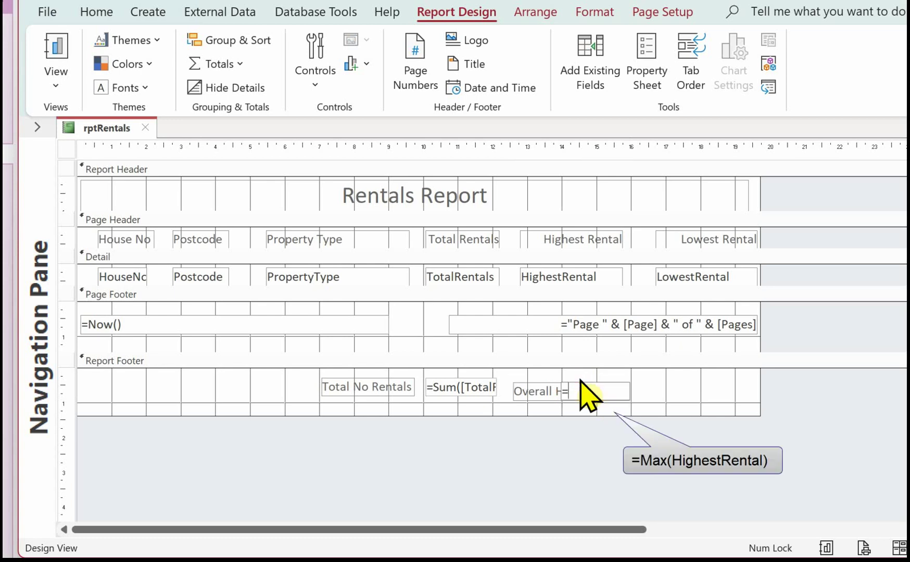
pyautogui.write('max(HighestRenta')
pyautogui.press('capslock')
pyautogui.write('L)')
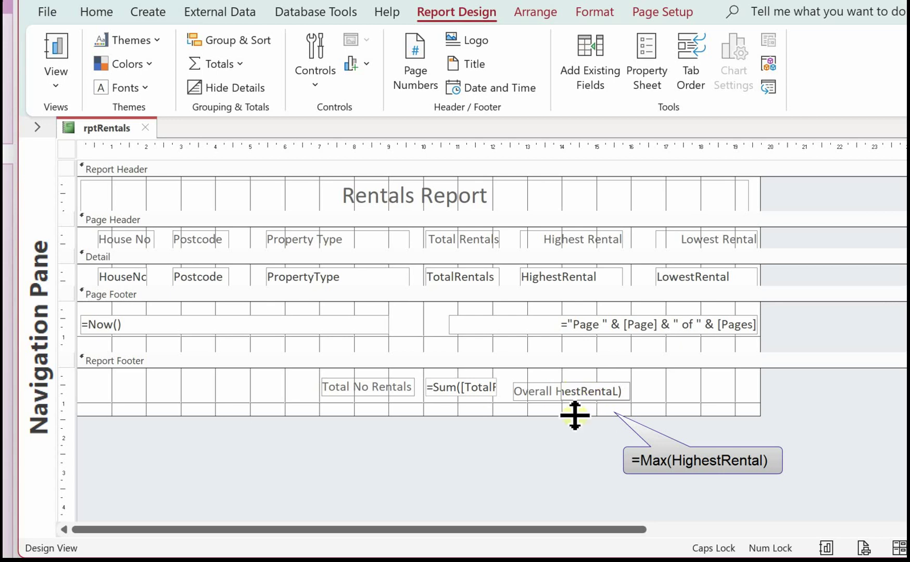
pyautogui.click(582, 380)
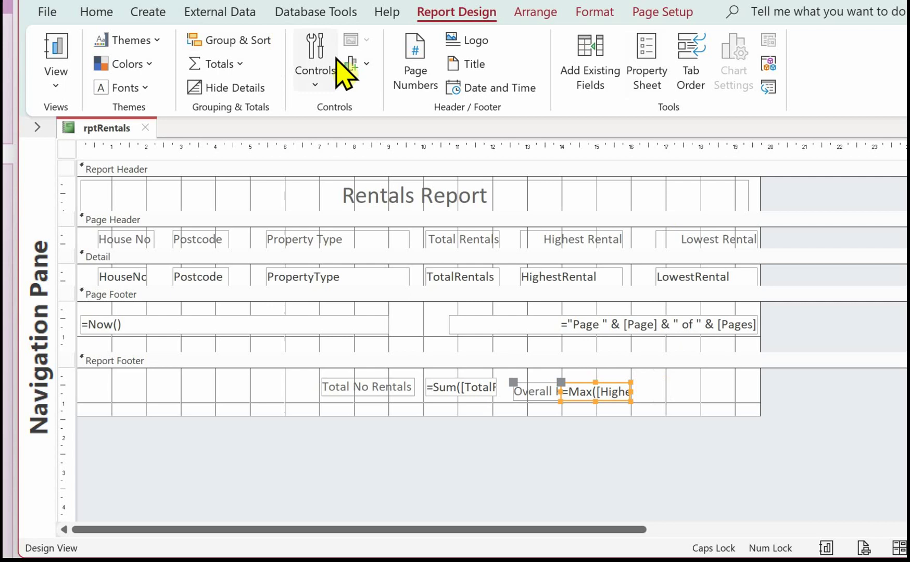
# Add an 'Overall Lowest' text box at the footer's right with the formula =Min(LowestRental)
pyautogui.click(319, 58)
pyautogui.click(350, 111)
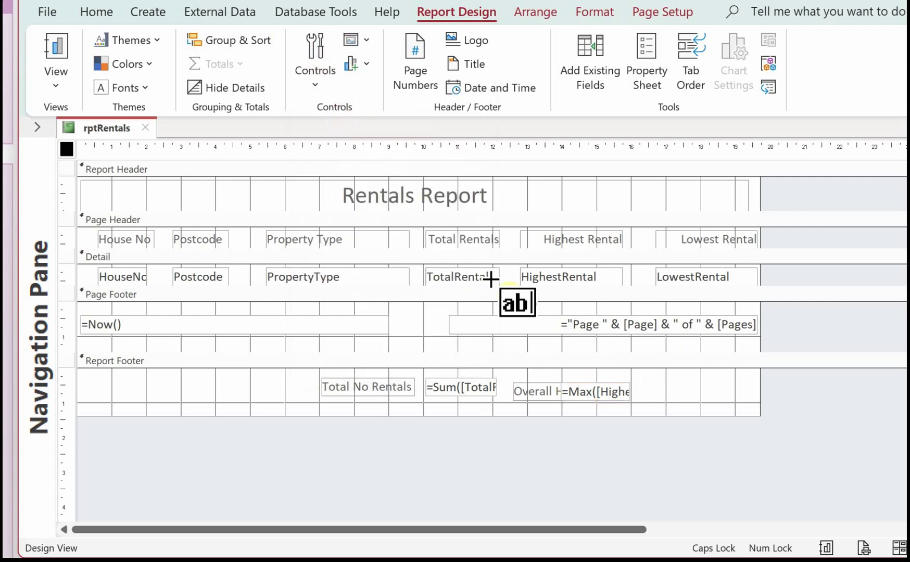
pyautogui.click(671, 382)
pyautogui.write('Overall Lowest')
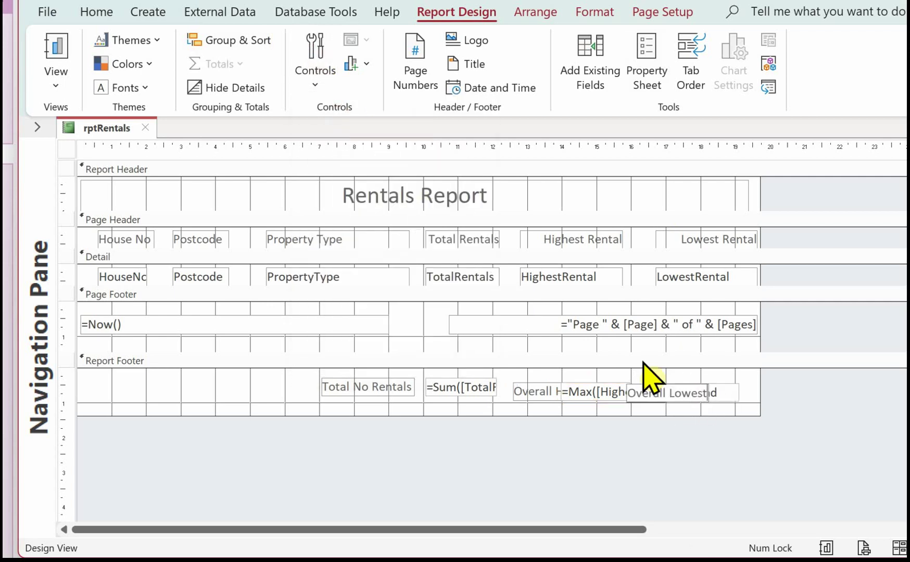
pyautogui.press('Return')
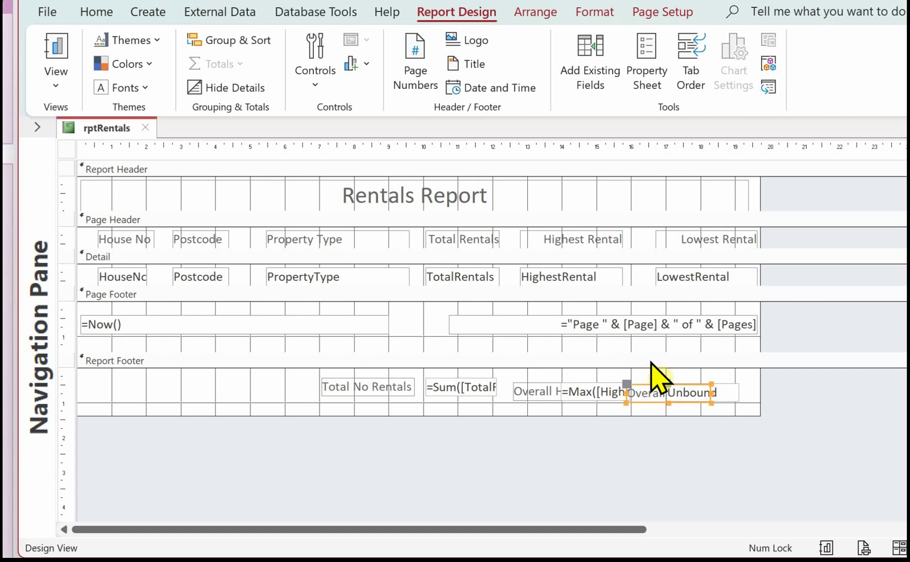
pyautogui.click(726, 393)
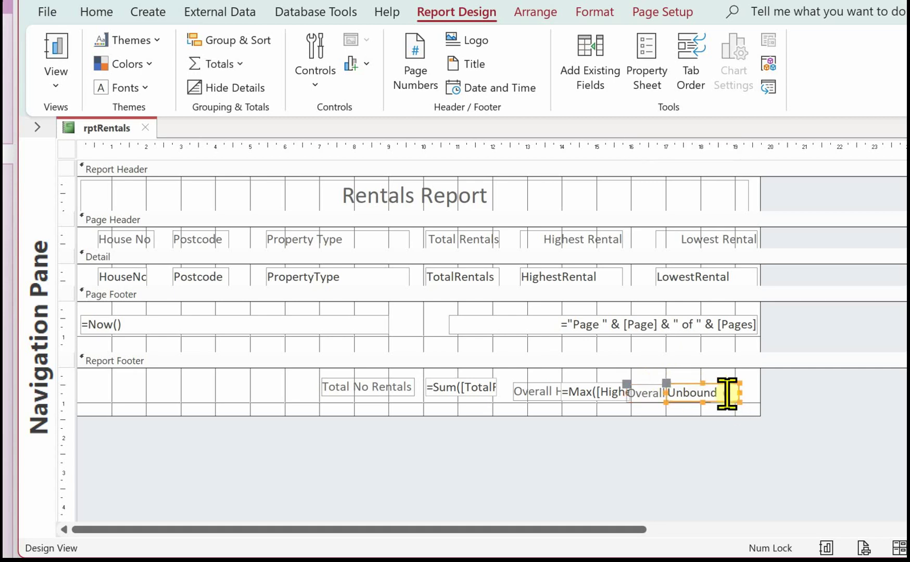
pyautogui.click(727, 394)
pyautogui.write('=min(LowestRental')
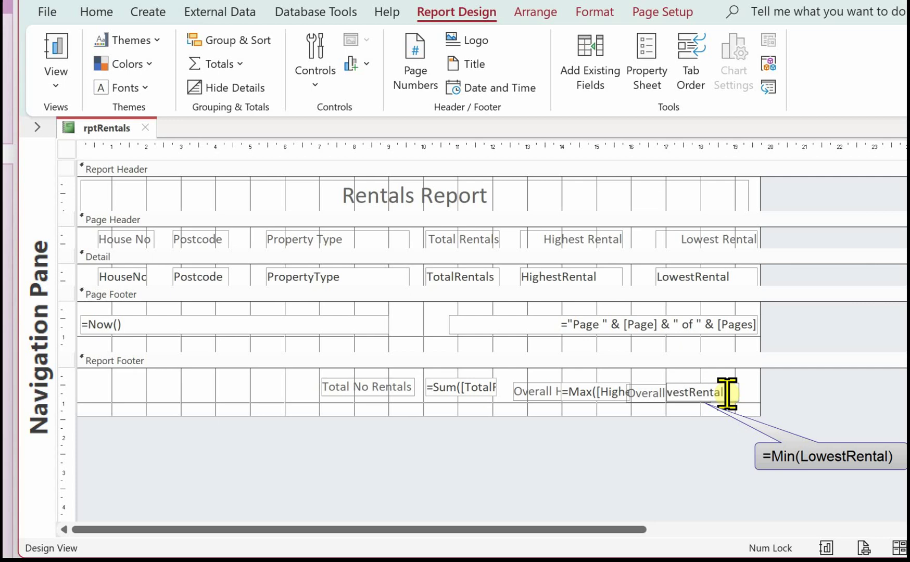
pyautogui.press('Return')
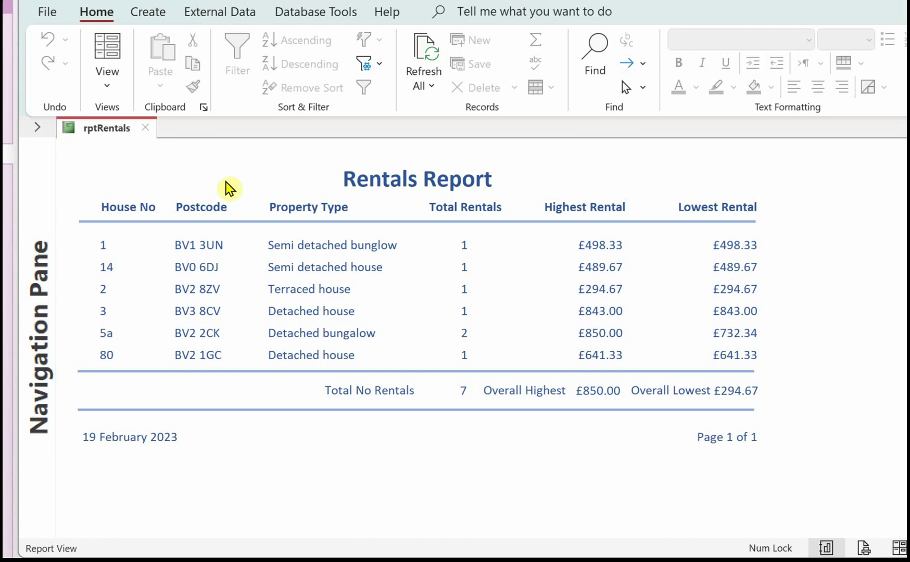
# Open the rptRentals tab's shortcut menu and dismiss it without making changes
pyautogui.rightClick(102, 130)
pyautogui.click(140, 144)
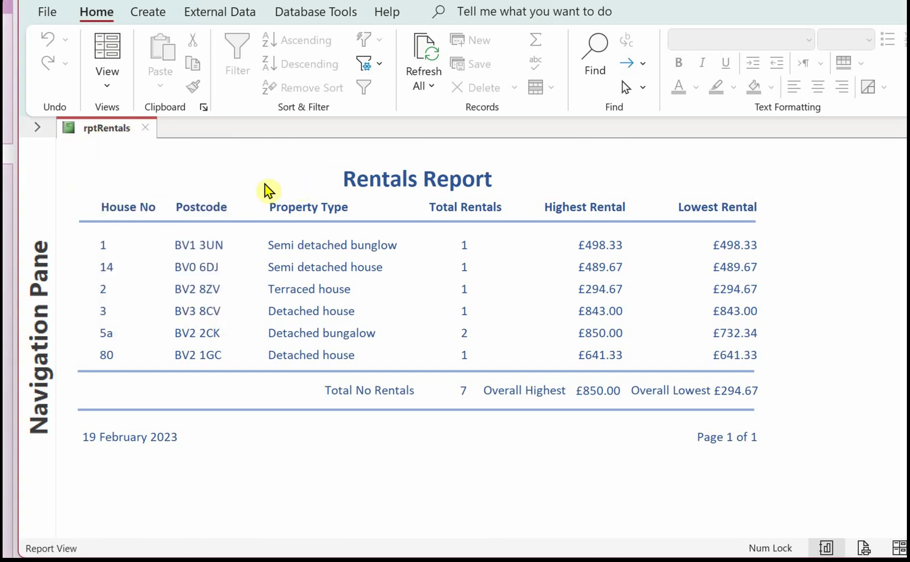